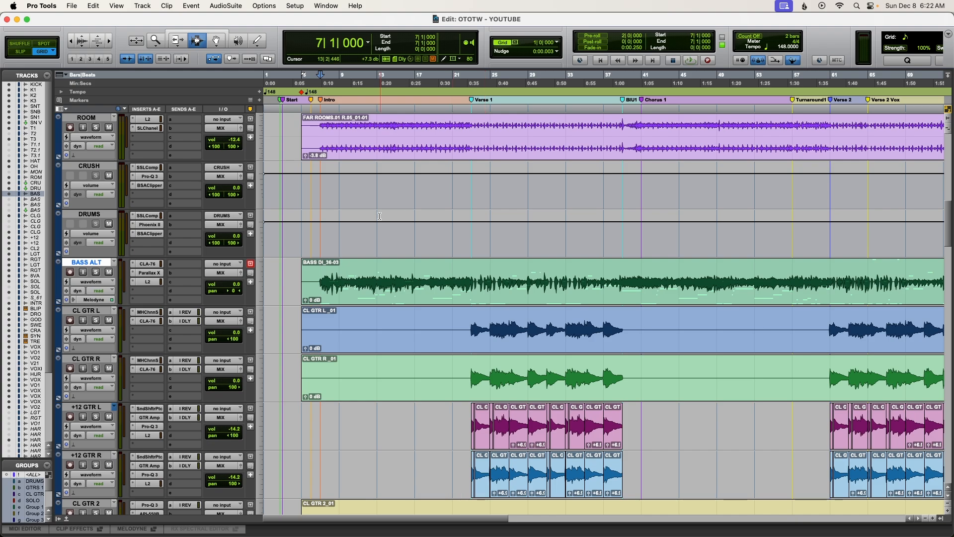
Play back the full song from bar 7 through the intro and switch to the Mix window
{"action": "key", "text": "space"}
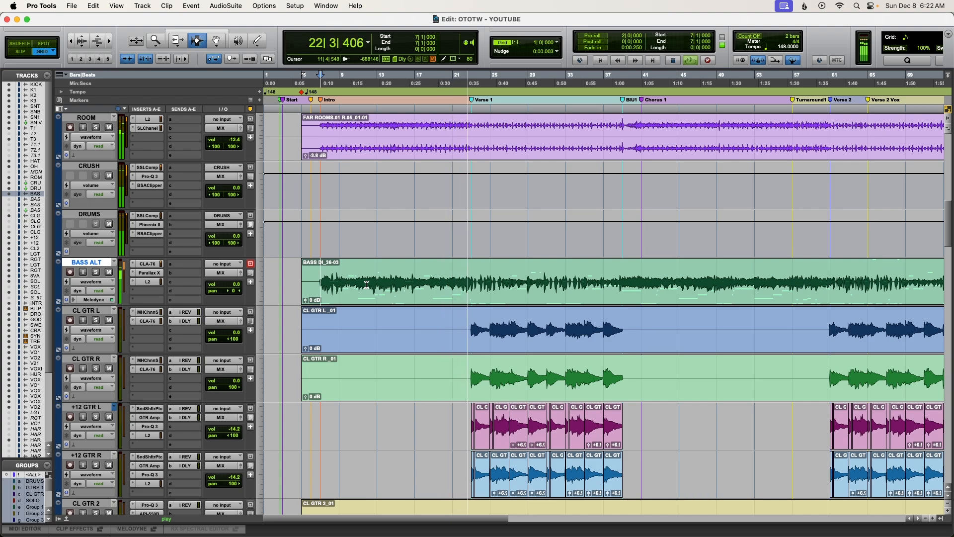
{"action": "key", "text": "space"}
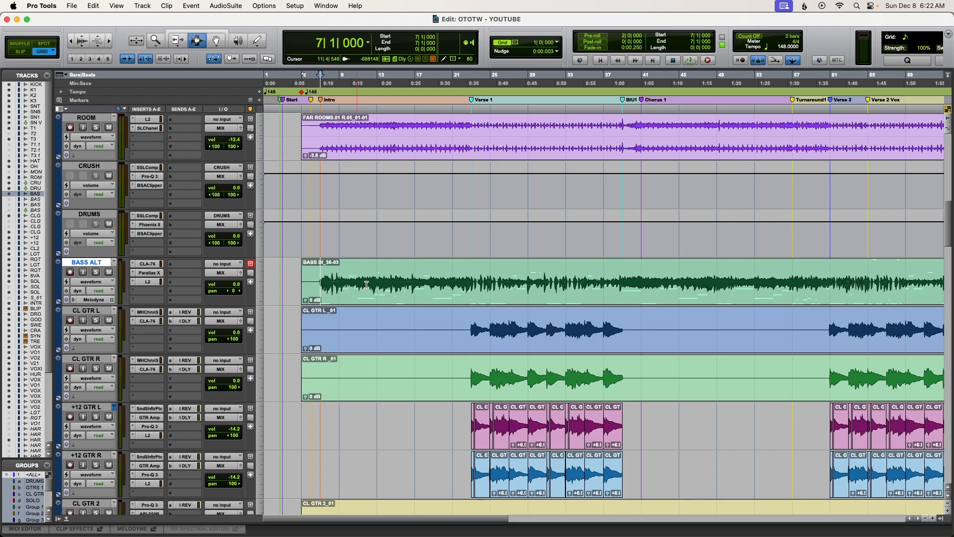
{"action": "key", "text": "super+equal"}
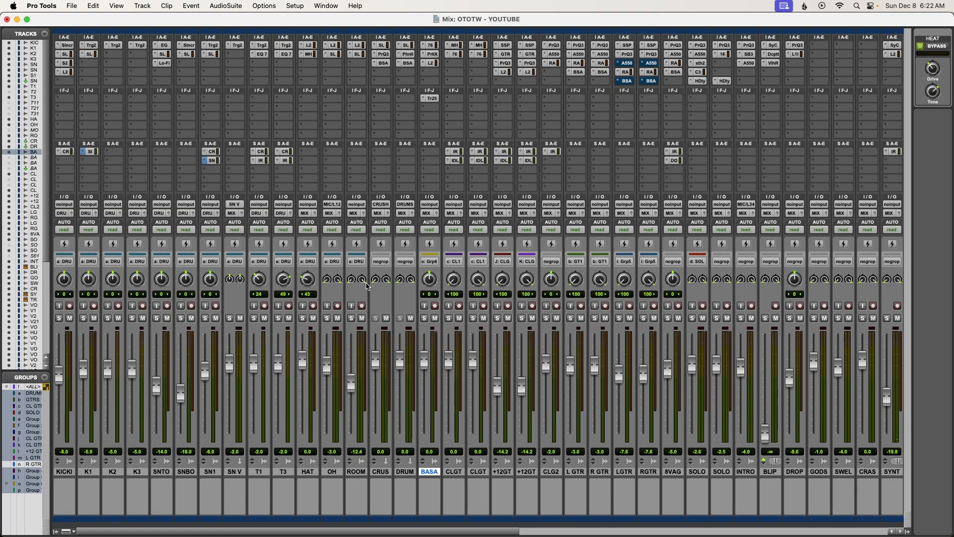
Solo the drum group, audition it in playback, and clear the solos
{"action": "left_click", "coordinate": [60, 320]}
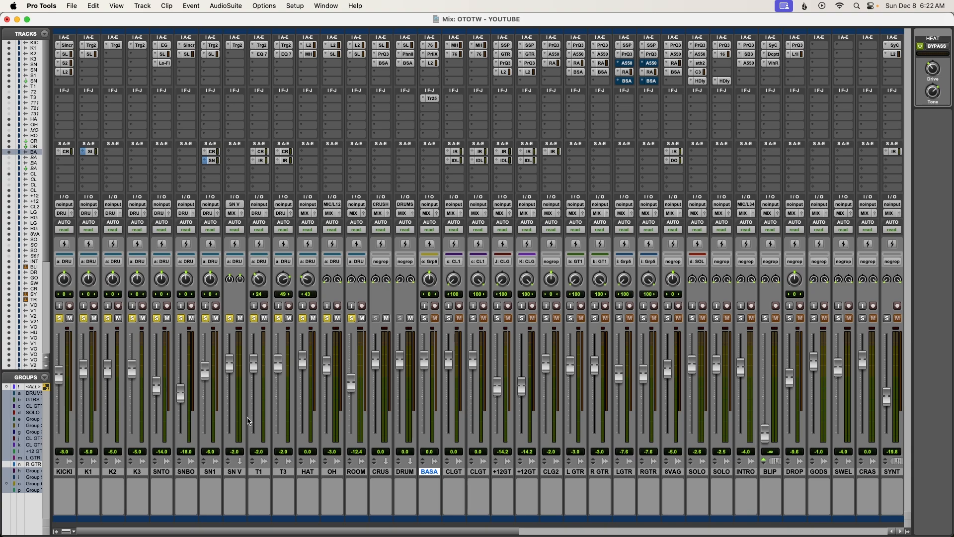
{"action": "key", "text": "space"}
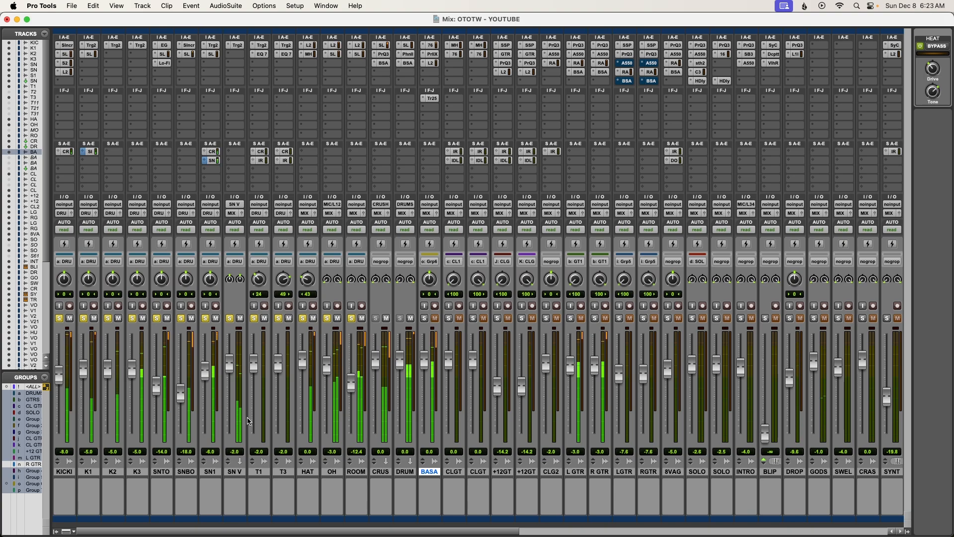
{"action": "left_click", "coordinate": [156, 318]}
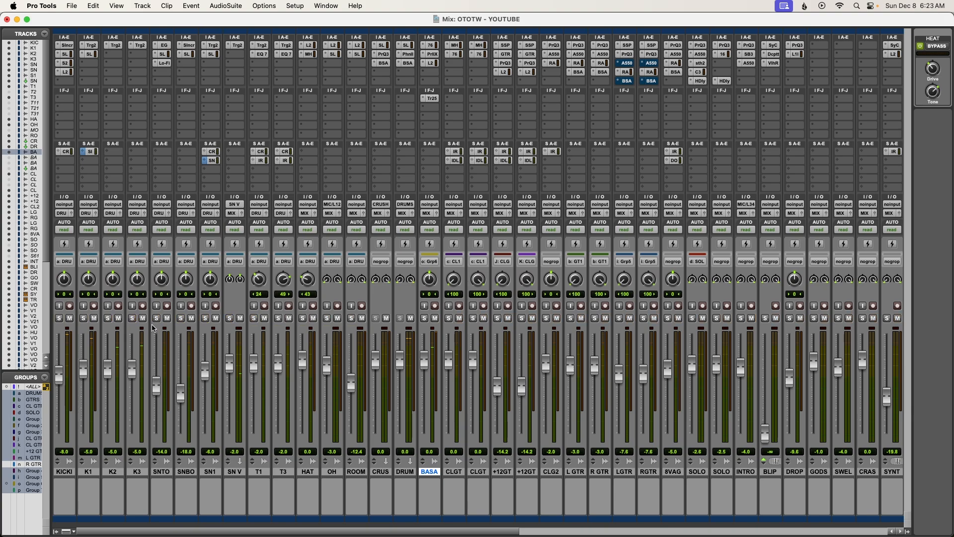
Solo the four snare tracks from SN TOP to SN V for an audition and save the session
{"action": "left_click_drag", "start_coordinate": [156, 318], "coordinate": [230, 318]}
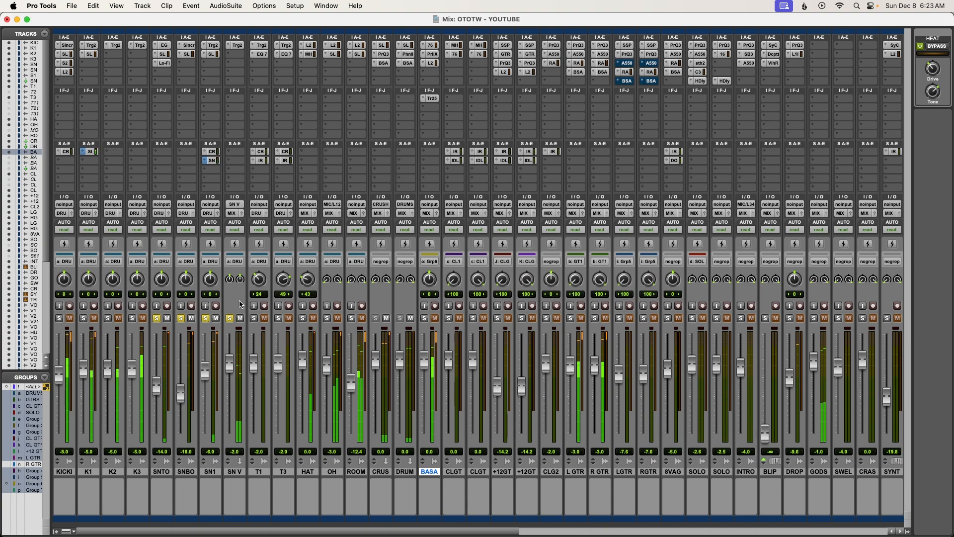
{"action": "key", "text": "space"}
{"action": "key", "text": "super+s"}
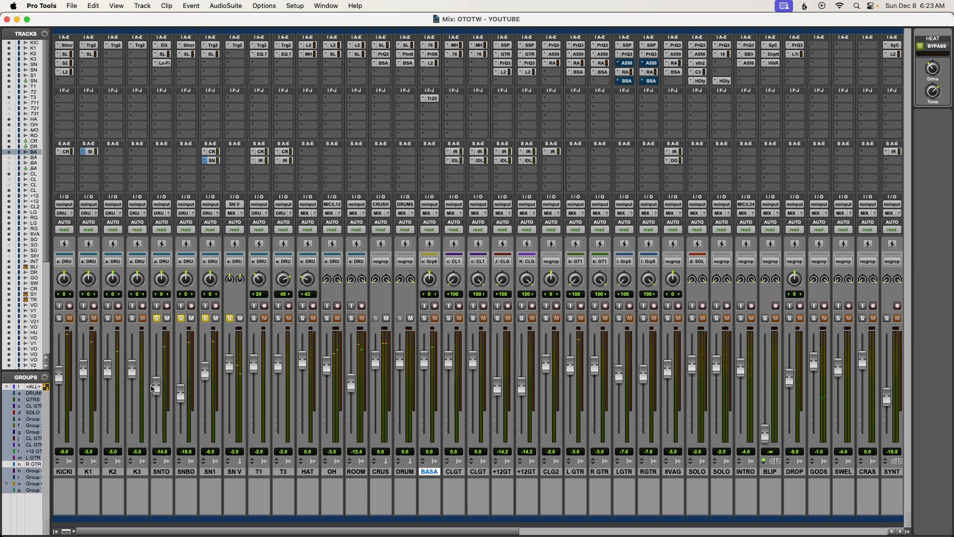
Select the four snare tracks from SN TOP through SN V
{"action": "left_click", "coordinate": [161, 472]}
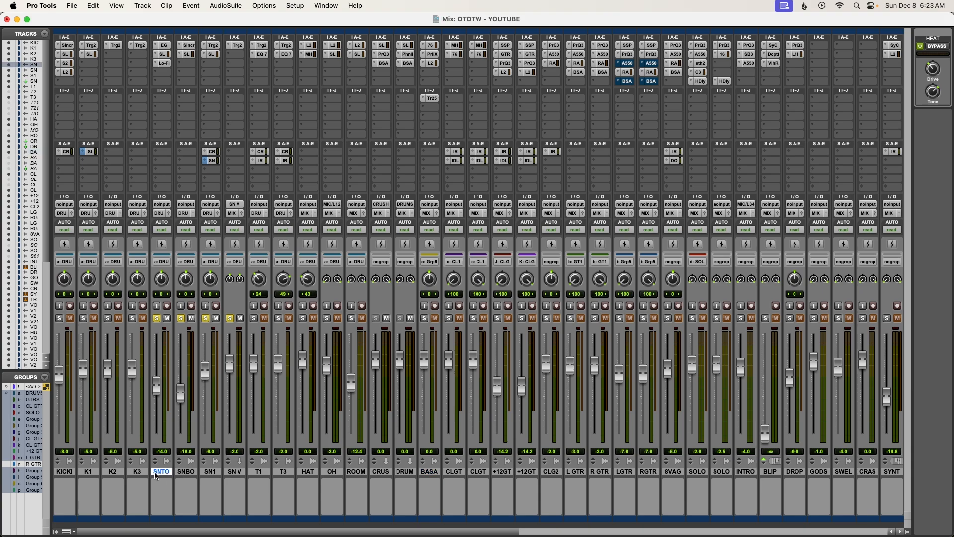
{"action": "left_click", "coordinate": [189, 472], "text": "shift"}
{"action": "left_click", "coordinate": [211, 474], "text": "shift"}
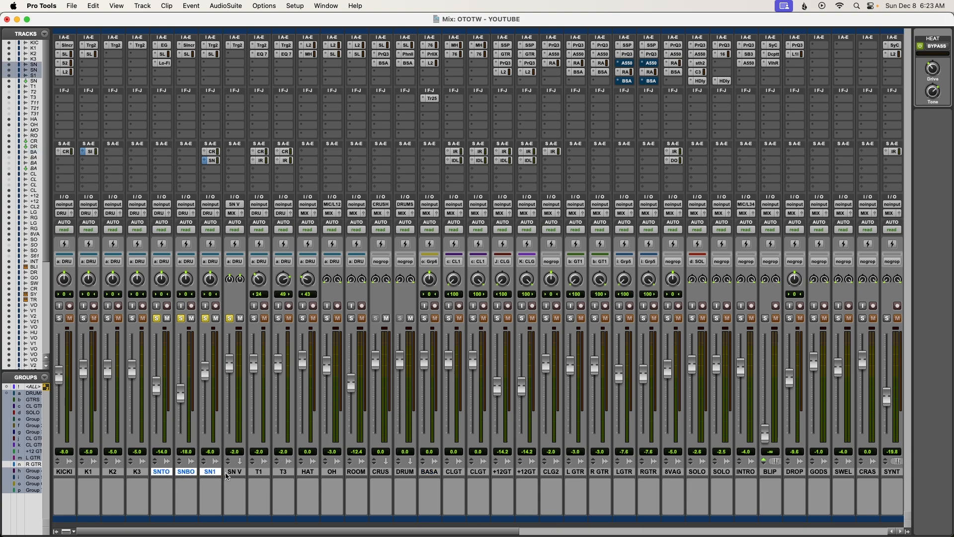
{"action": "left_click", "coordinate": [234, 472], "text": "shift"}
Select the SN TOP track, solo it alone, and audition it in playback
{"action": "left_click", "coordinate": [160, 472]}
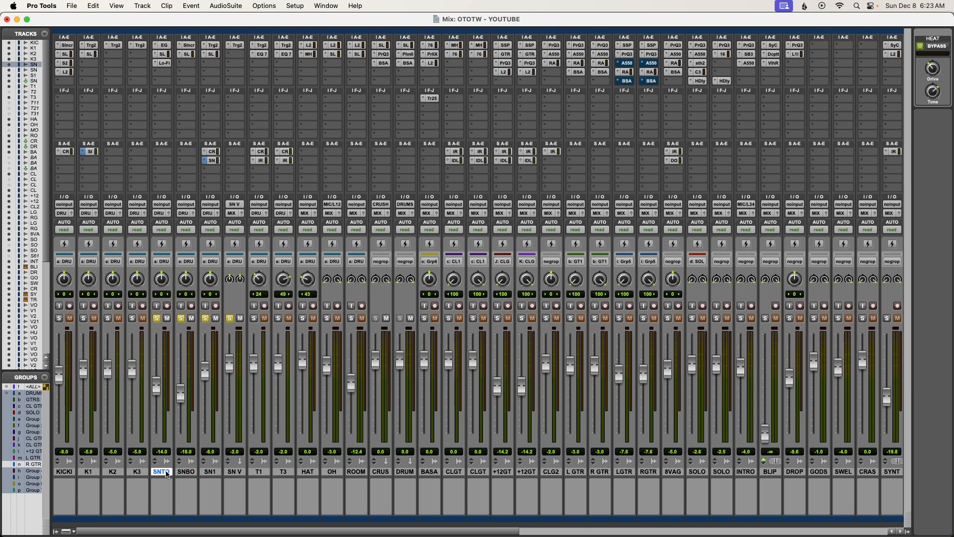
{"action": "left_click", "coordinate": [158, 319]}
{"action": "left_click", "coordinate": [158, 319]}
{"action": "key", "text": "space"}
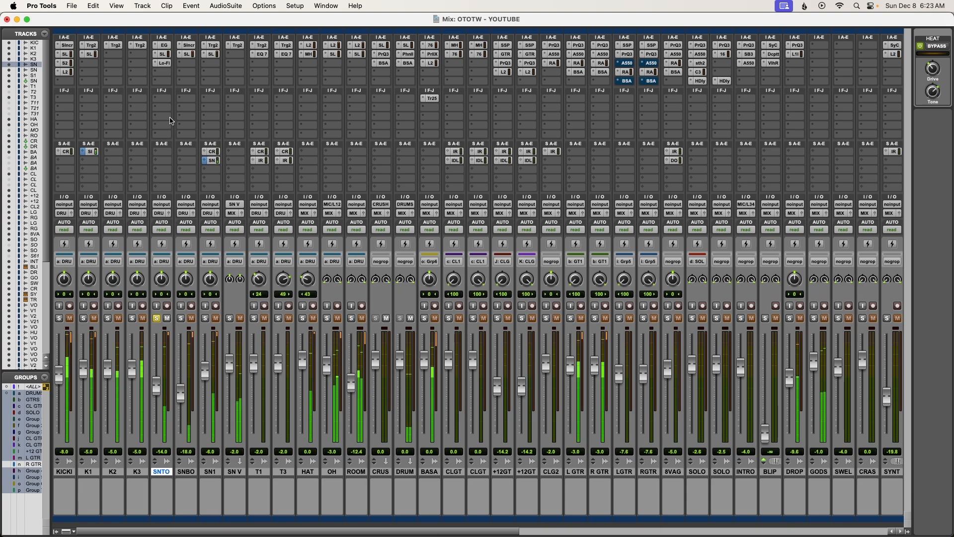
{"action": "key", "text": "space"}
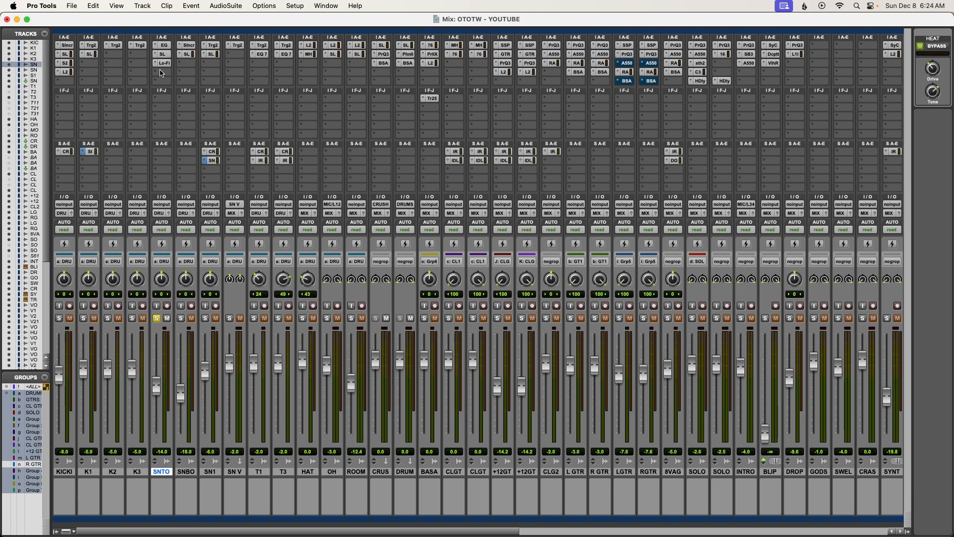
Bypass all three inserts on SN TOP and re-enable its Expander/Gate during playback
{"action": "left_click_drag", "start_coordinate": [165, 48], "coordinate": [165, 68]}
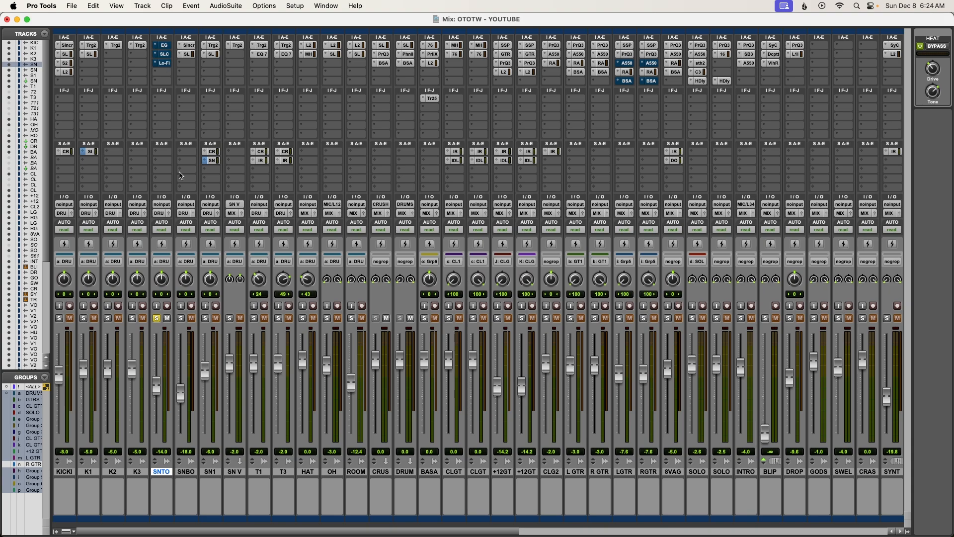
{"action": "left_click", "coordinate": [165, 46]}
{"action": "left_click_drag", "start_coordinate": [458, 63], "coordinate": [419, 155]}
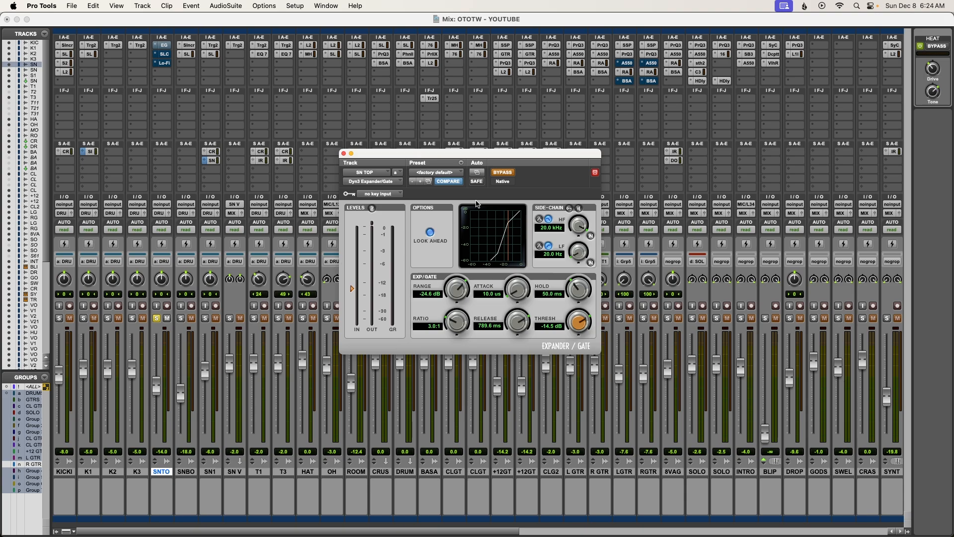
{"action": "key", "text": "space"}
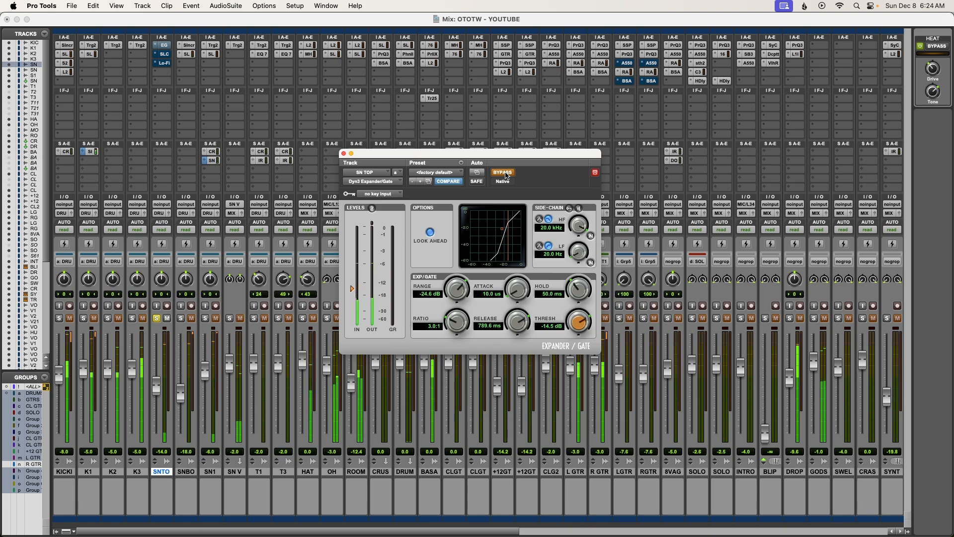
{"action": "left_click", "coordinate": [503, 173]}
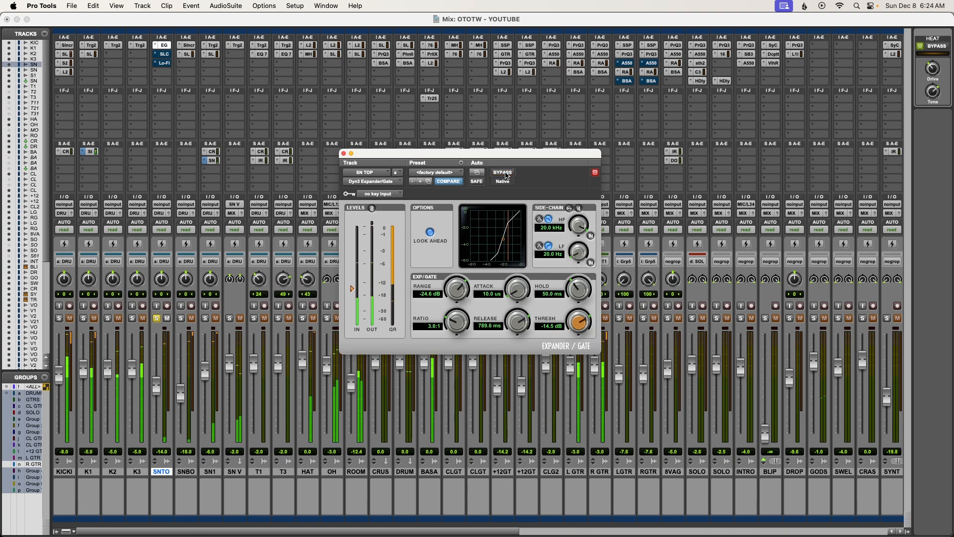
{"action": "key", "text": "space"}
Re-enable the SSLChannel on SN TOP, comparing it bypassed and active during playback, and close the plug-in
{"action": "left_click", "coordinate": [163, 55]}
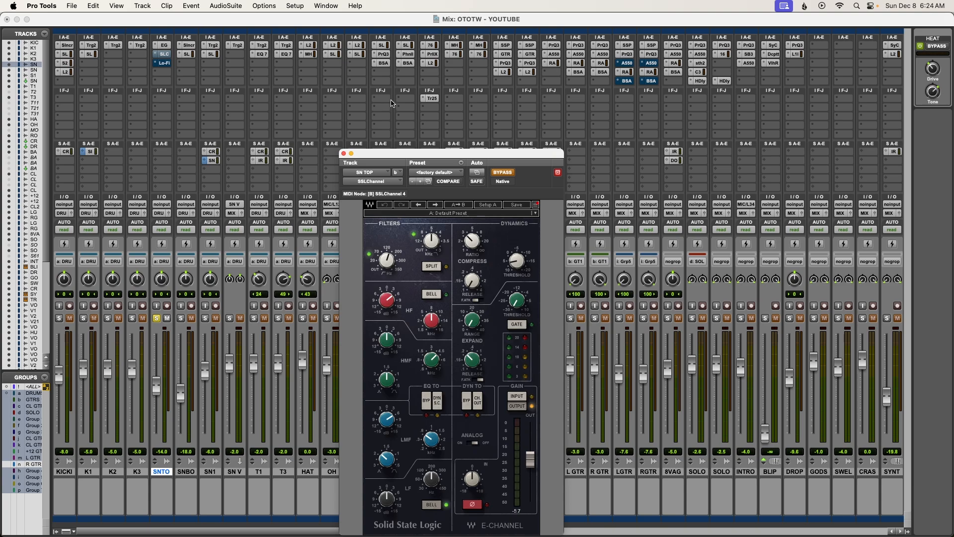
{"action": "left_click_drag", "start_coordinate": [431, 154], "coordinate": [445, 78]}
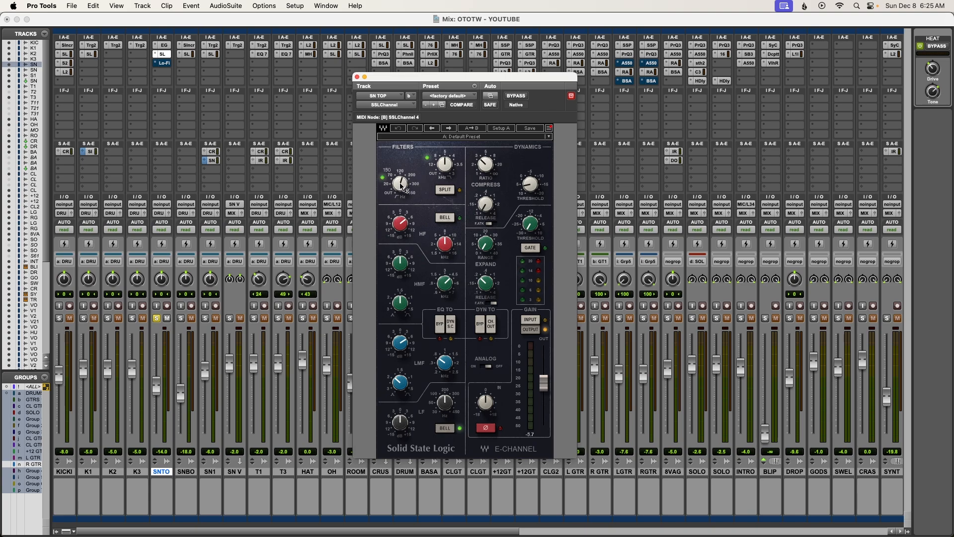
{"action": "mouse_move", "coordinate": [444, 165]}
{"action": "mouse_move", "coordinate": [451, 369]}
{"action": "left_click", "coordinate": [516, 96]}
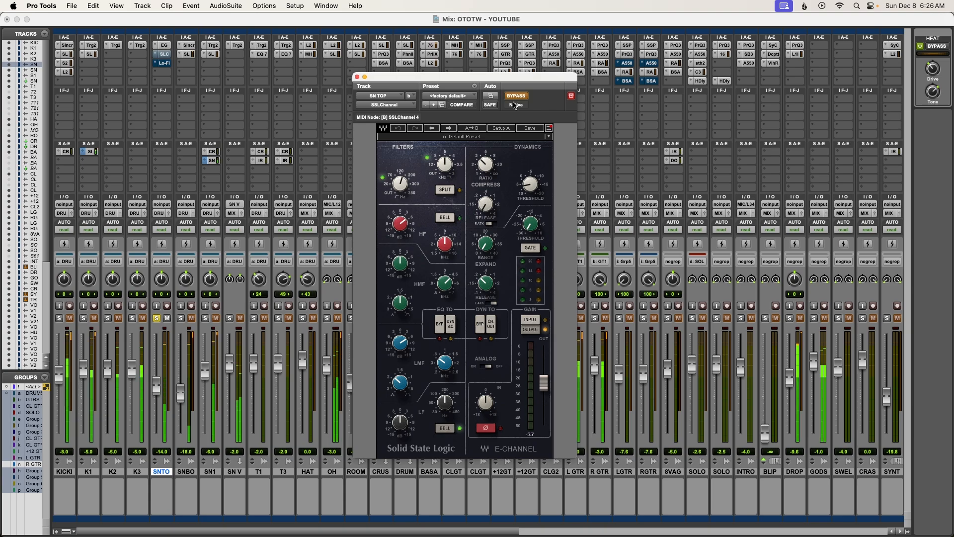
{"action": "left_click", "coordinate": [517, 97]}
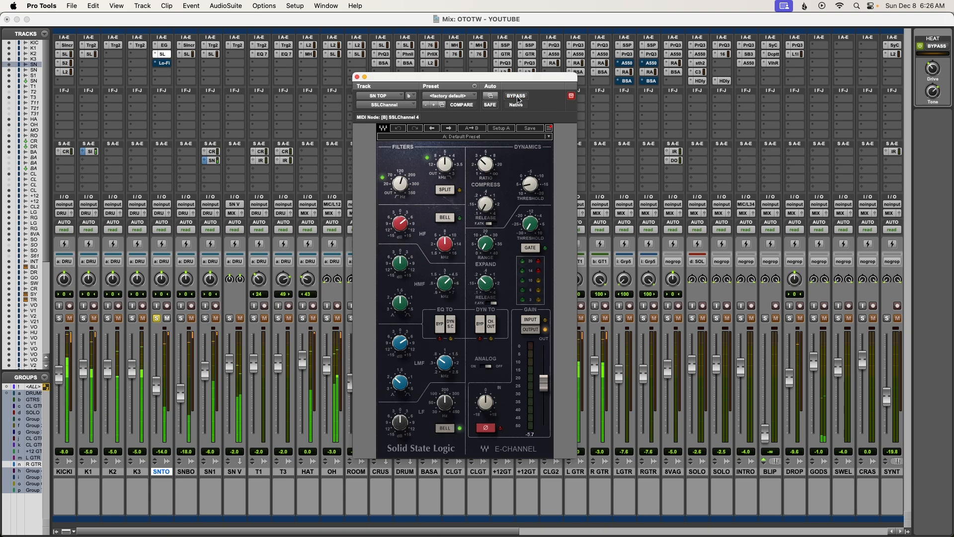
{"action": "left_click", "coordinate": [356, 77]}
Take the Lo-Fi insert on SN TOP out of bypass and close the plug-in
{"action": "left_click", "coordinate": [159, 63]}
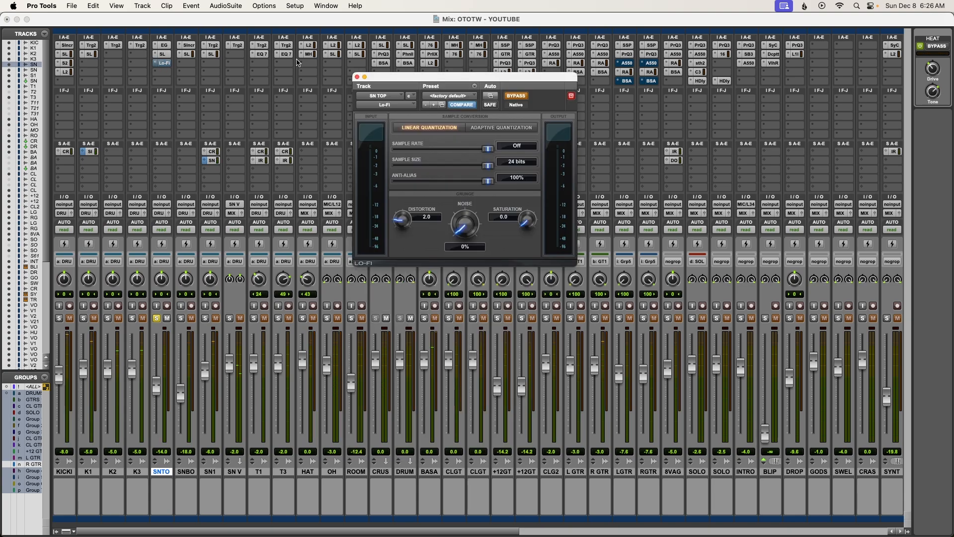
{"action": "left_click_drag", "start_coordinate": [430, 82], "coordinate": [432, 148]}
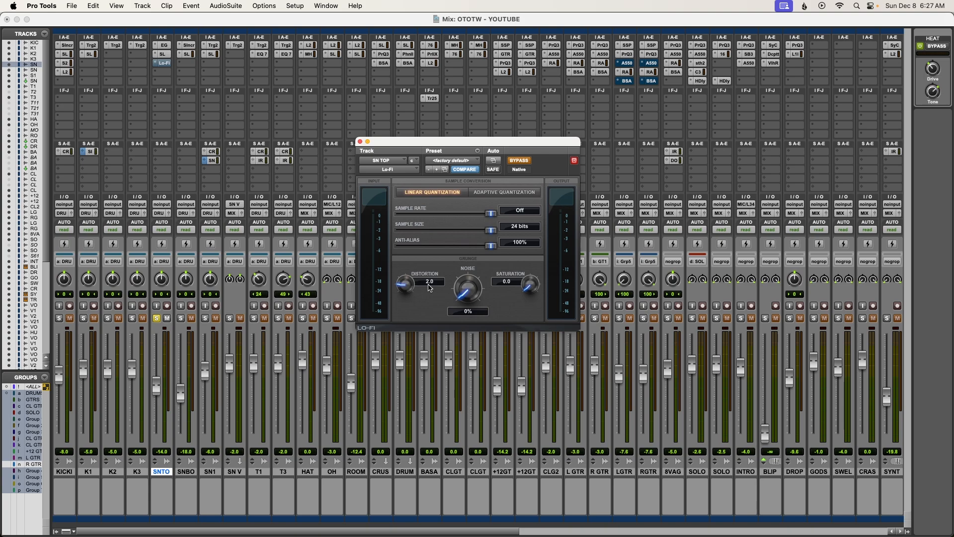
{"action": "left_click", "coordinate": [519, 160]}
{"action": "left_click", "coordinate": [360, 142]}
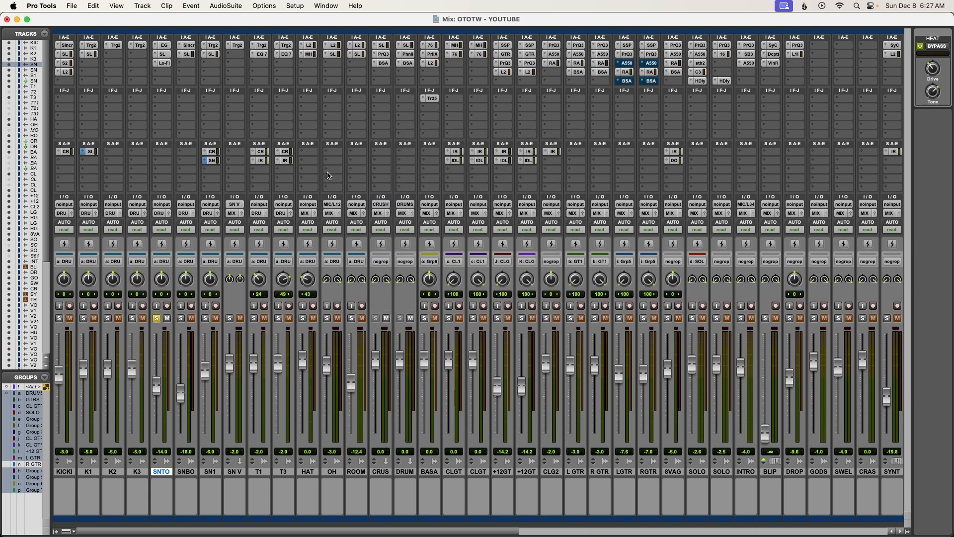
Solo the SN BOT track and bypass its Silencer and SSLChannel inserts
{"action": "left_click", "coordinate": [181, 318]}
{"action": "left_click", "coordinate": [189, 45], "text": "super"}
{"action": "left_click", "coordinate": [189, 54], "text": "super"}
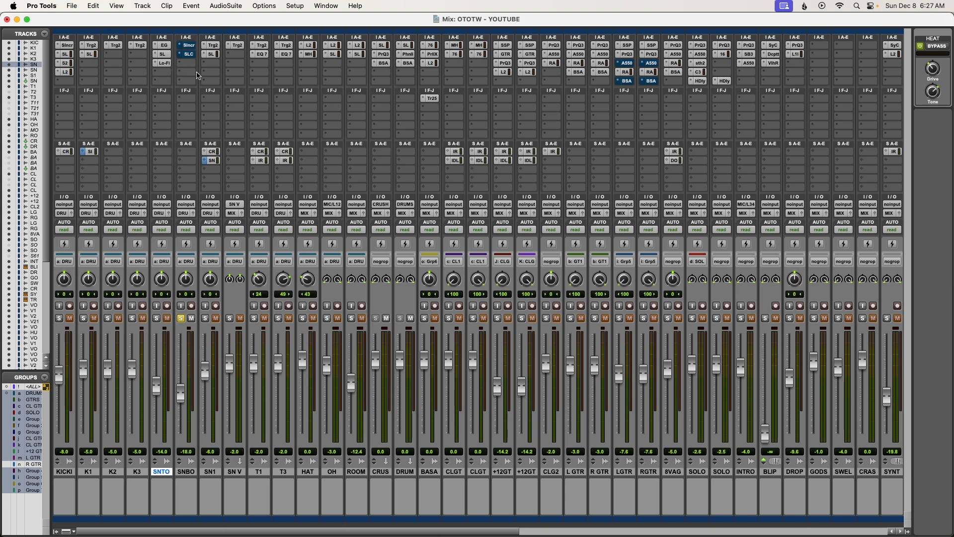
Re-enable the Silencer insert on SN BOT during playback and close the plug-in
{"action": "left_click", "coordinate": [188, 46]}
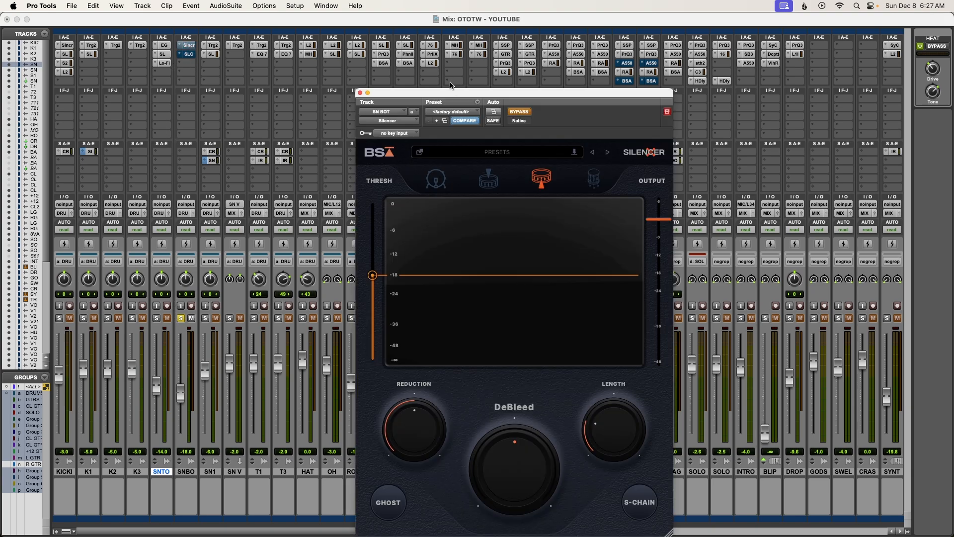
{"action": "left_click_drag", "start_coordinate": [455, 95], "coordinate": [427, 51]}
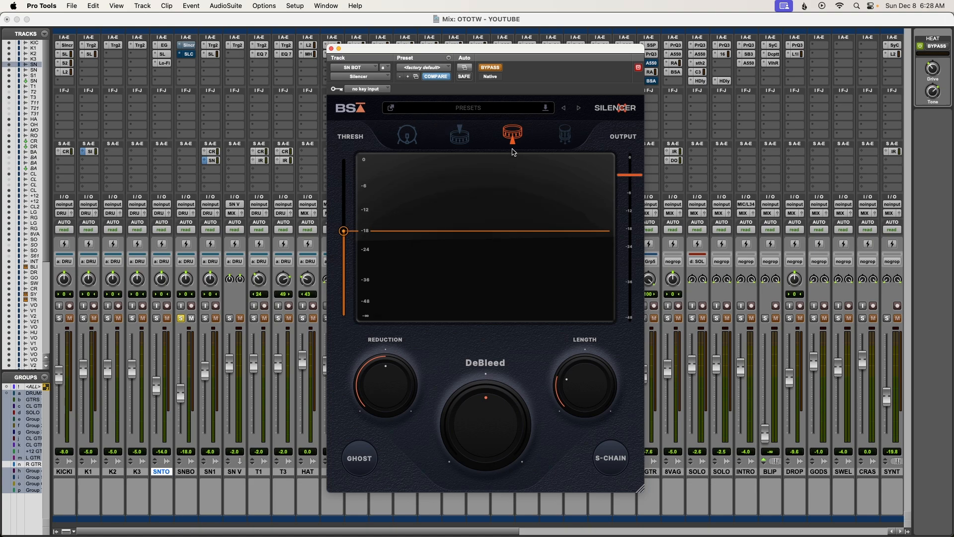
{"action": "mouse_move", "coordinate": [341, 246]}
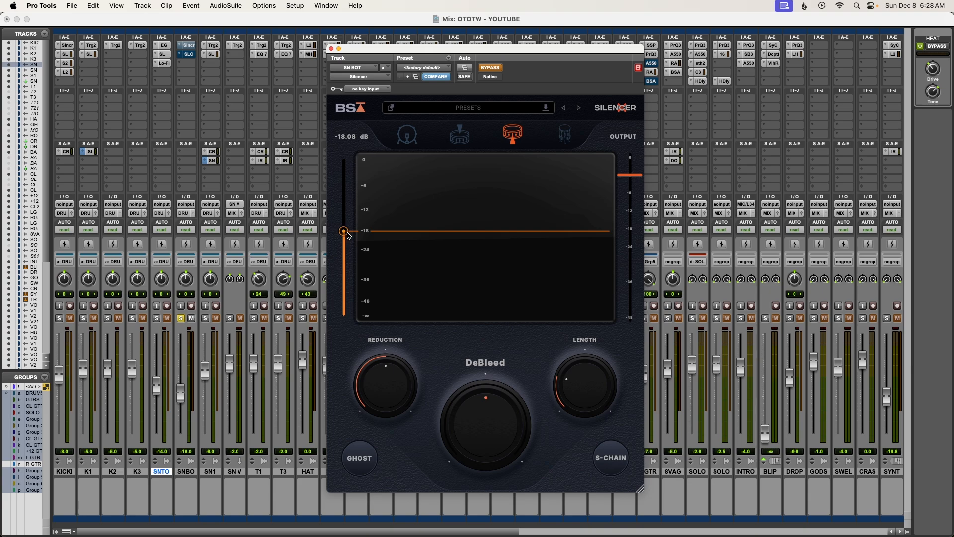
{"action": "key", "text": "space"}
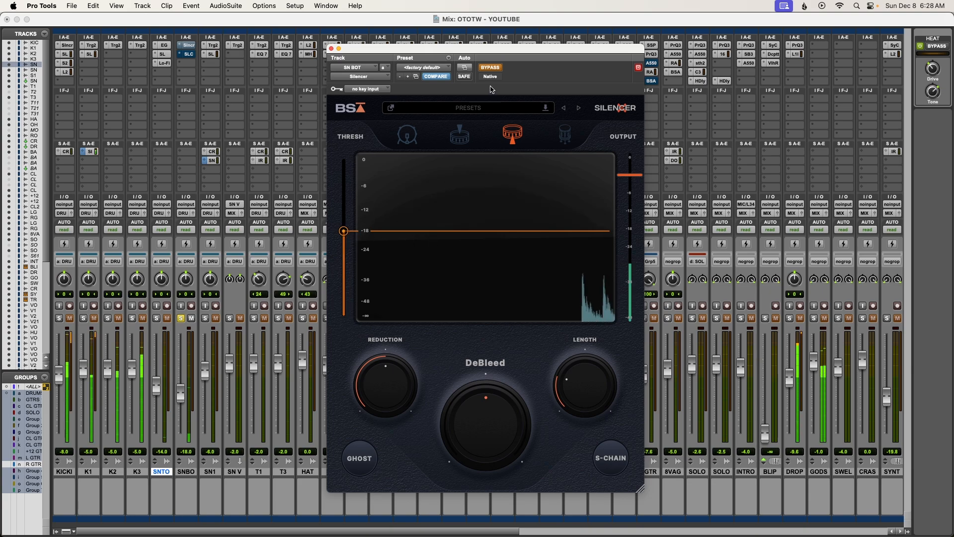
{"action": "left_click", "coordinate": [490, 68]}
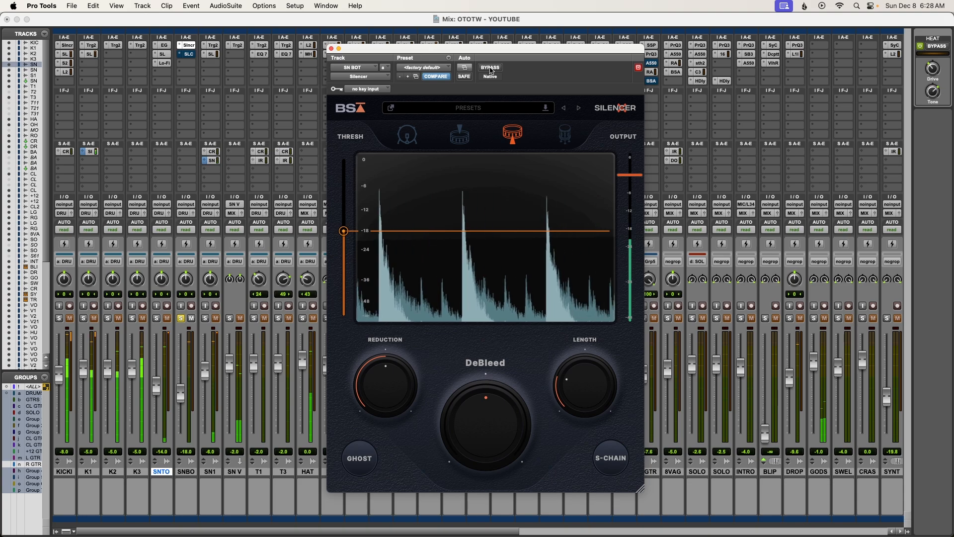
{"action": "left_click", "coordinate": [332, 49]}
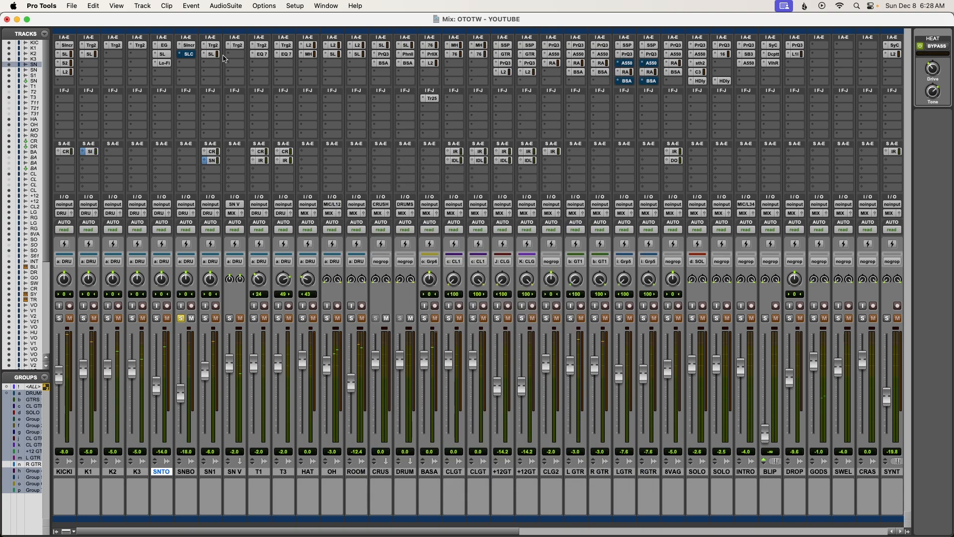
Open the SSLChannel on SN BOT and check its preset list for the loaded snare bottom preset's source
{"action": "left_click", "coordinate": [186, 55]}
{"action": "left_click_drag", "start_coordinate": [412, 47], "coordinate": [472, 76]}
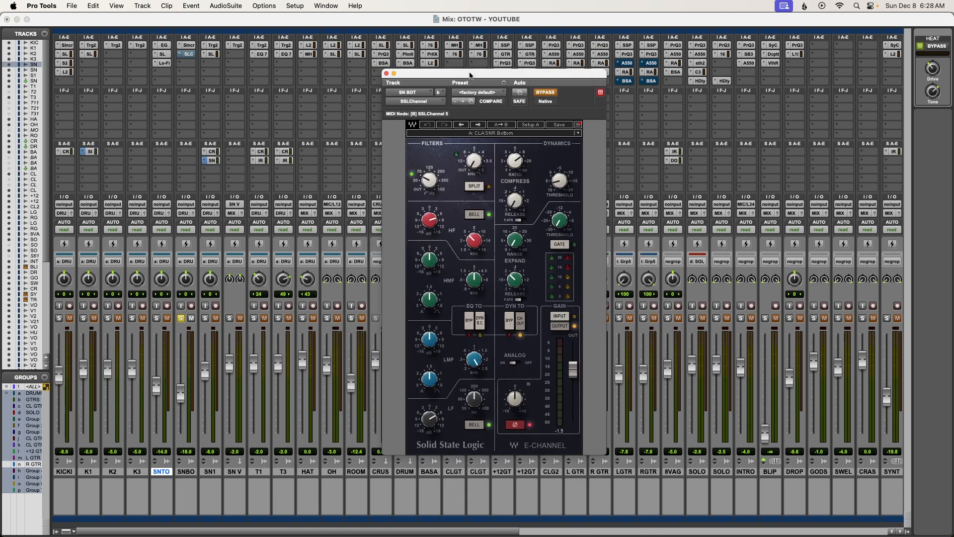
{"action": "left_click", "coordinate": [497, 137]}
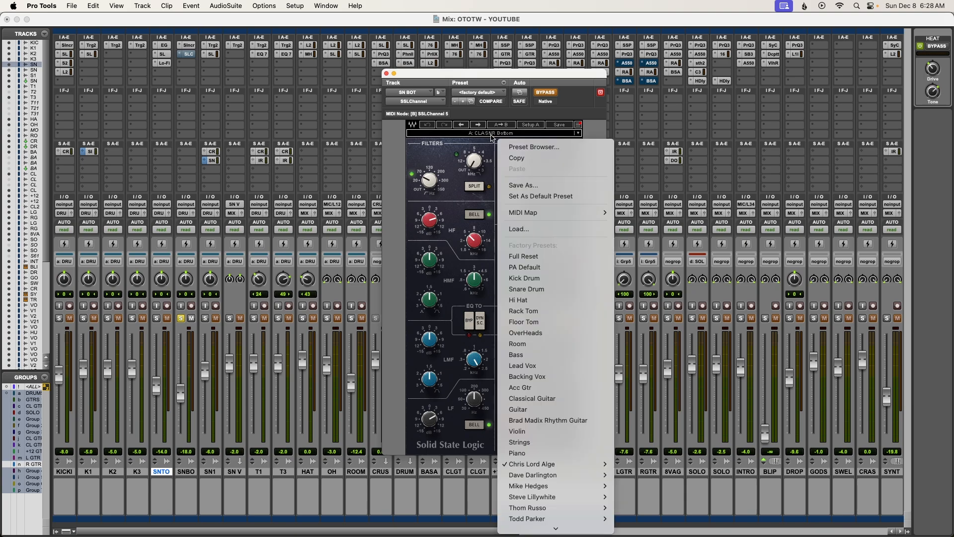
{"action": "mouse_move", "coordinate": [571, 464]}
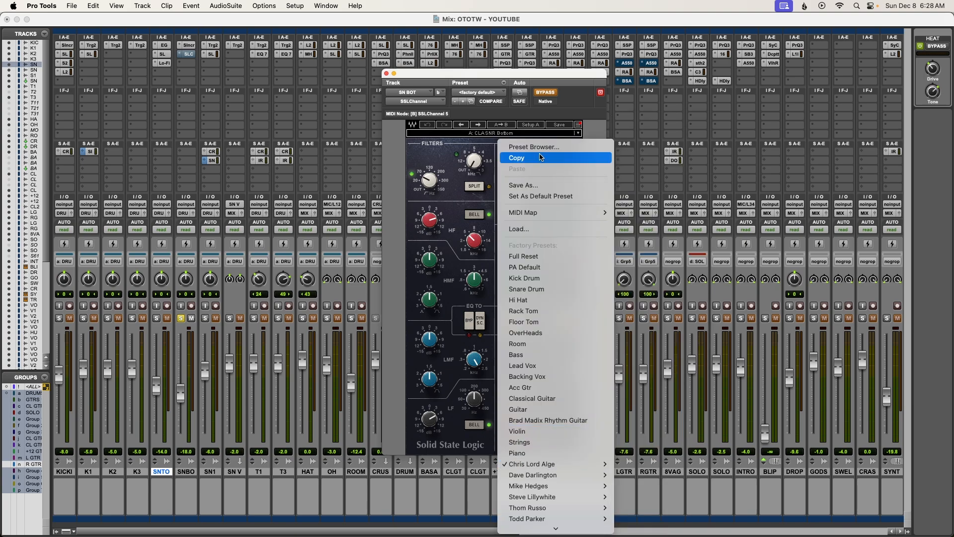
{"action": "left_click", "coordinate": [509, 75]}
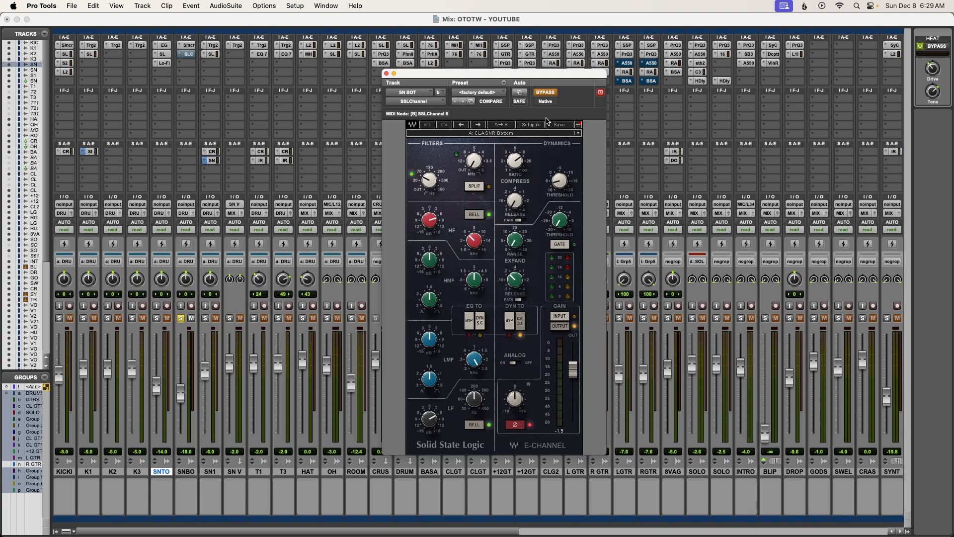
Compare the SSLChannel on SN BOT bypassed and active during playback, leave it active and close the plug-in
{"action": "left_click", "coordinate": [545, 93]}
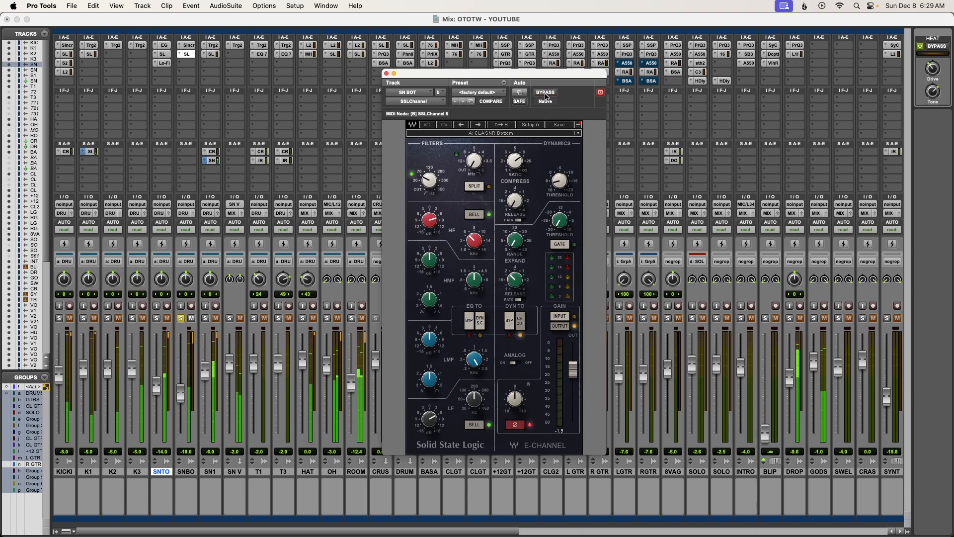
{"action": "left_click", "coordinate": [546, 92]}
{"action": "left_click", "coordinate": [545, 93]}
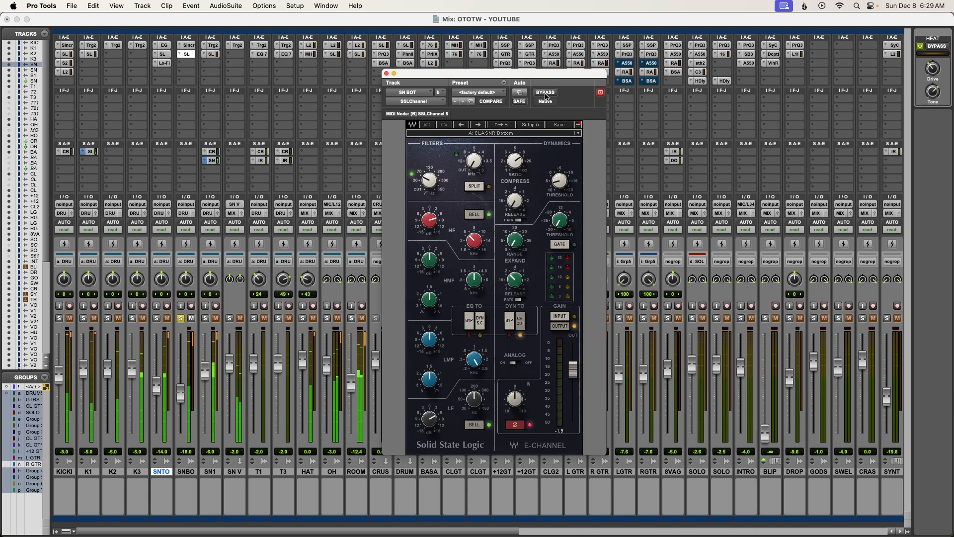
{"action": "left_click", "coordinate": [386, 73]}
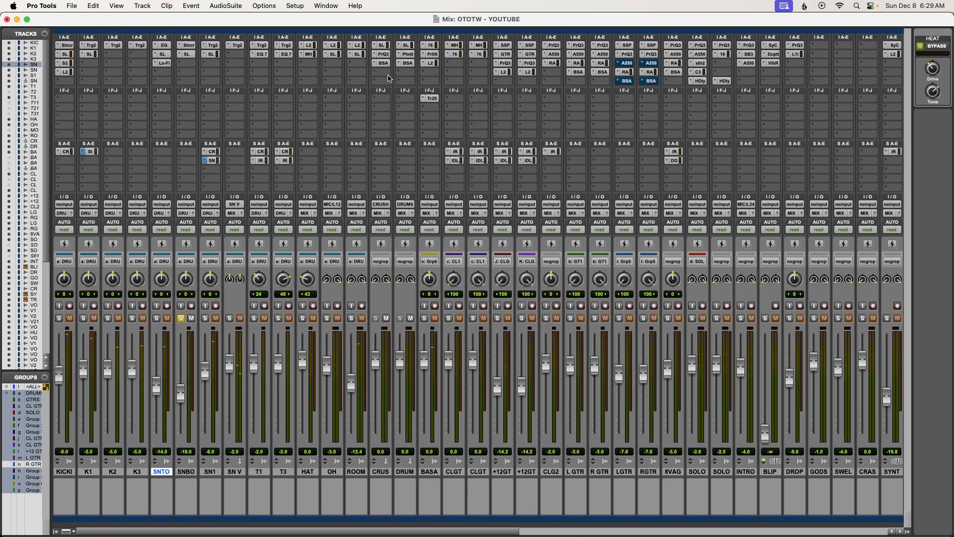
Solo SN TOP together with SN BOT to hear the blend, and stop playback
{"action": "left_click", "coordinate": [157, 319]}
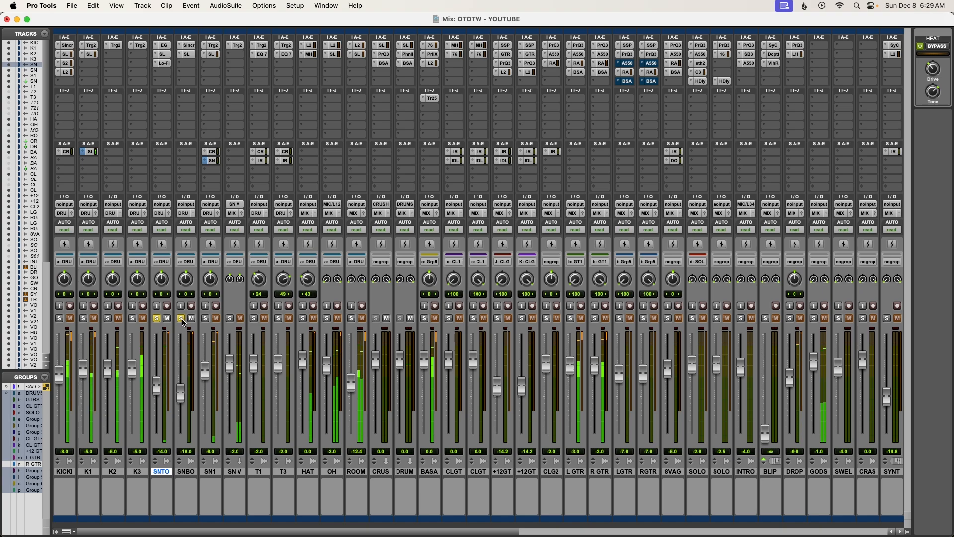
{"action": "key", "text": "space"}
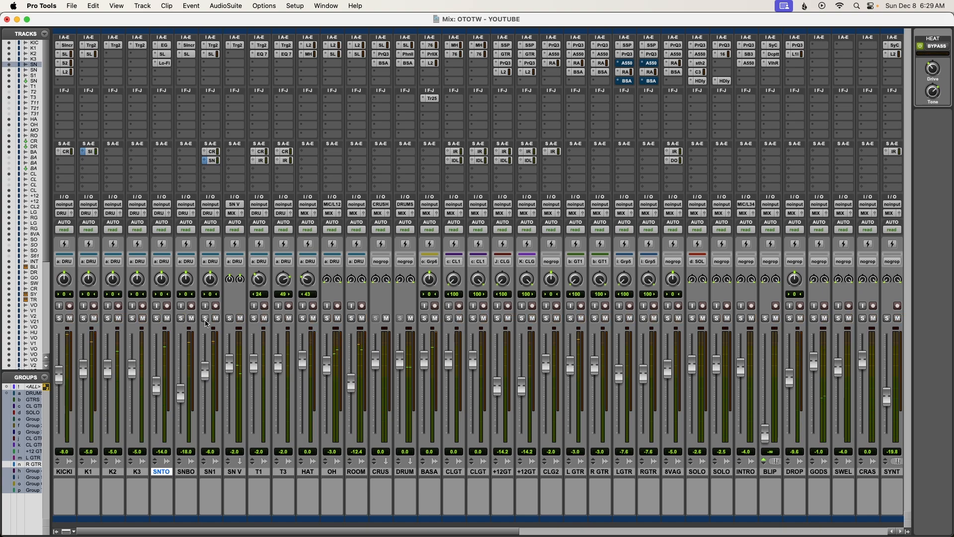
Solo SN1 and audition the SAVAGE SNARE.wav sample in its Trigger 2 insert, then close the plug-in
{"action": "left_click", "coordinate": [205, 319]}
{"action": "left_click", "coordinate": [212, 45]}
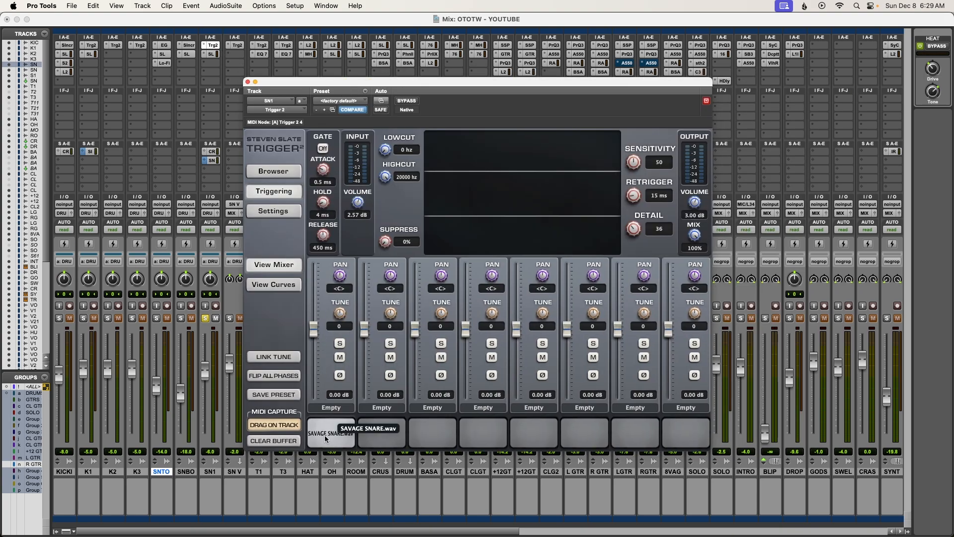
{"action": "left_click_drag", "start_coordinate": [378, 85], "coordinate": [397, 83]}
{"action": "key", "text": "space"}
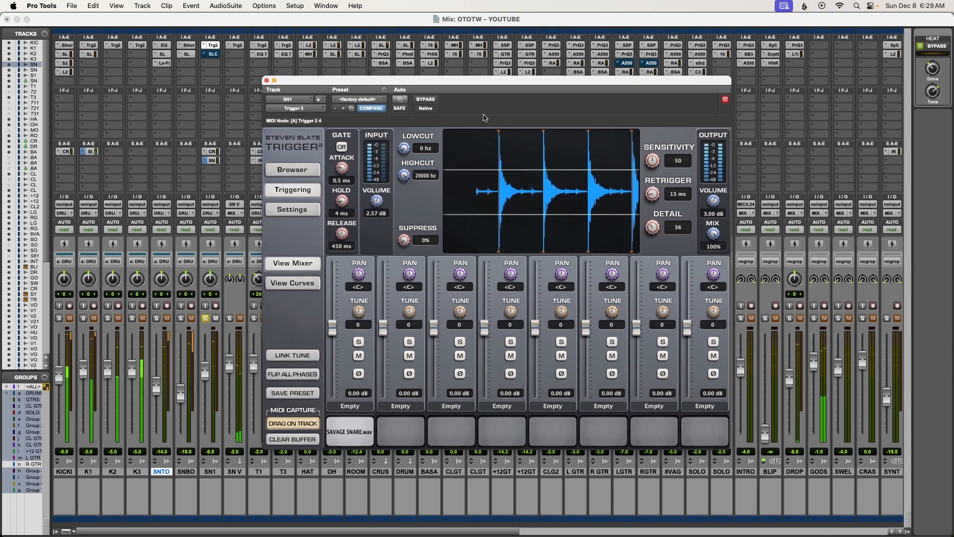
{"action": "key", "text": "space"}
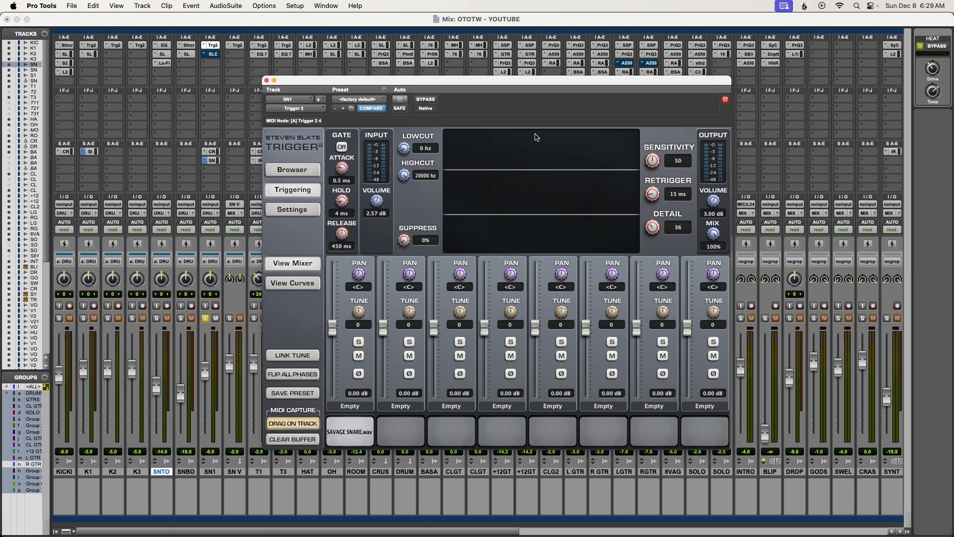
{"action": "key", "text": "space"}
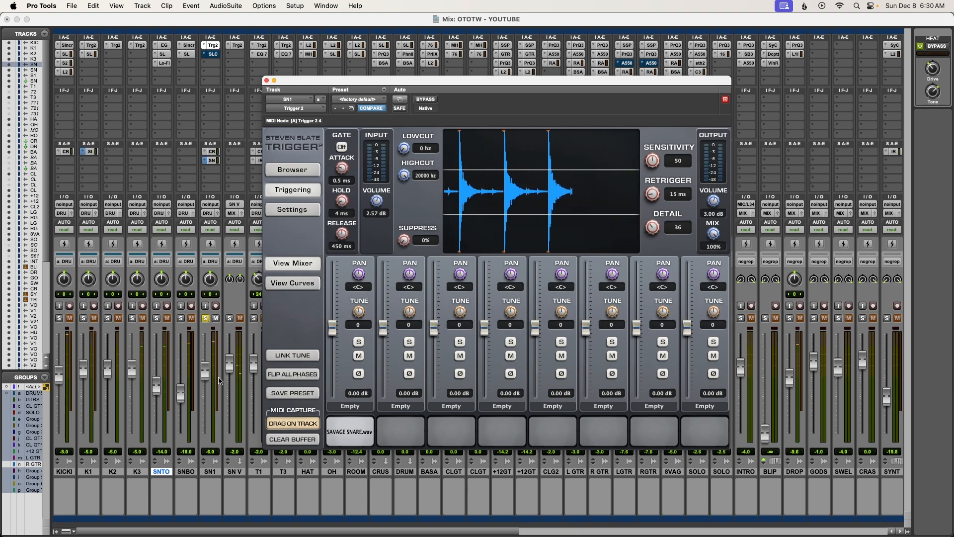
{"action": "left_click", "coordinate": [267, 80]}
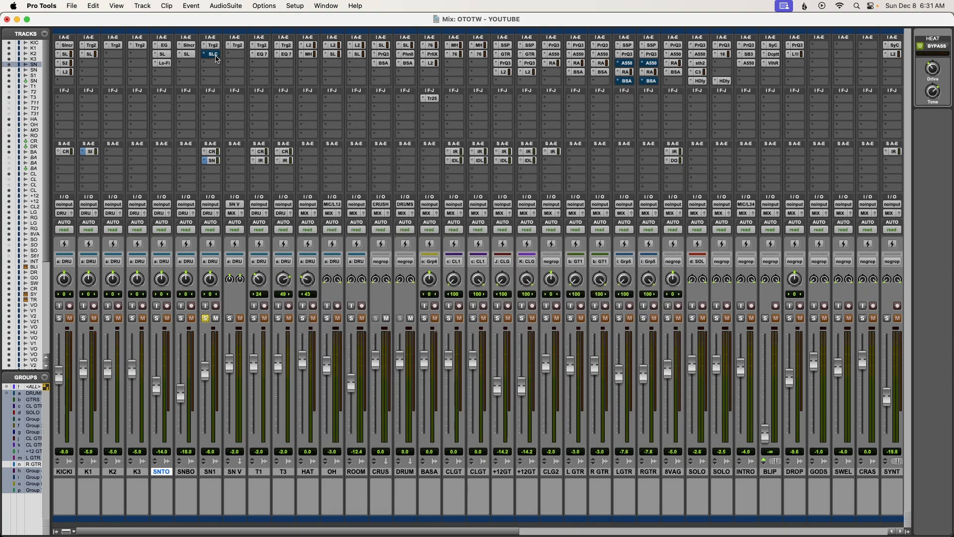
Open the SSLChannel on SN1, compare it bypassed and active during playback, and leave it active
{"action": "left_click", "coordinate": [214, 54]}
{"action": "left_click_drag", "start_coordinate": [368, 85], "coordinate": [458, 72]}
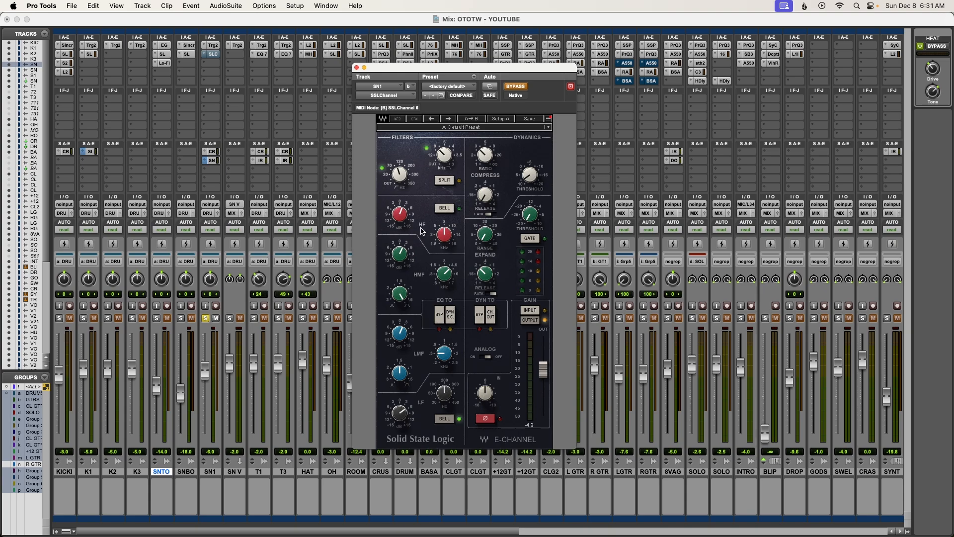
{"action": "key", "text": "space"}
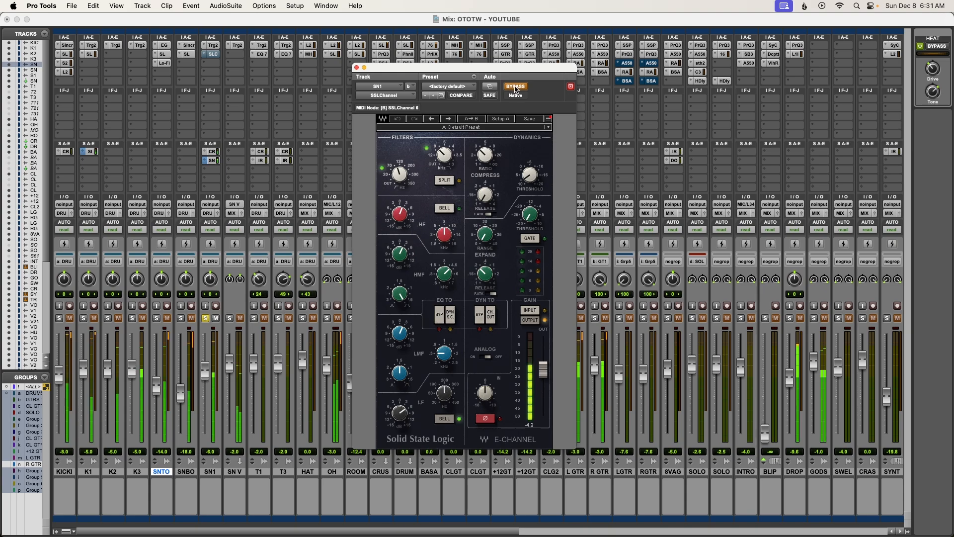
{"action": "left_click", "coordinate": [516, 87]}
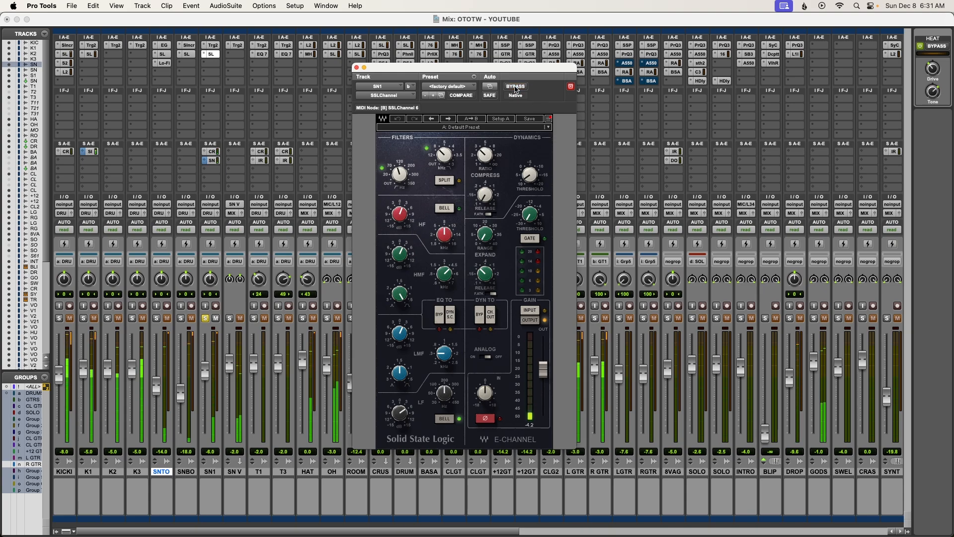
{"action": "left_click", "coordinate": [516, 88]}
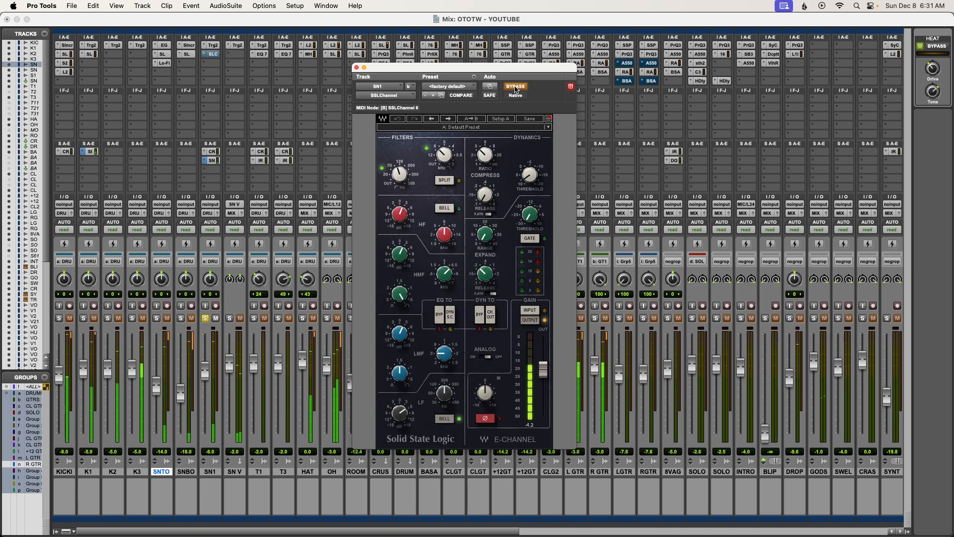
{"action": "left_click", "coordinate": [517, 88]}
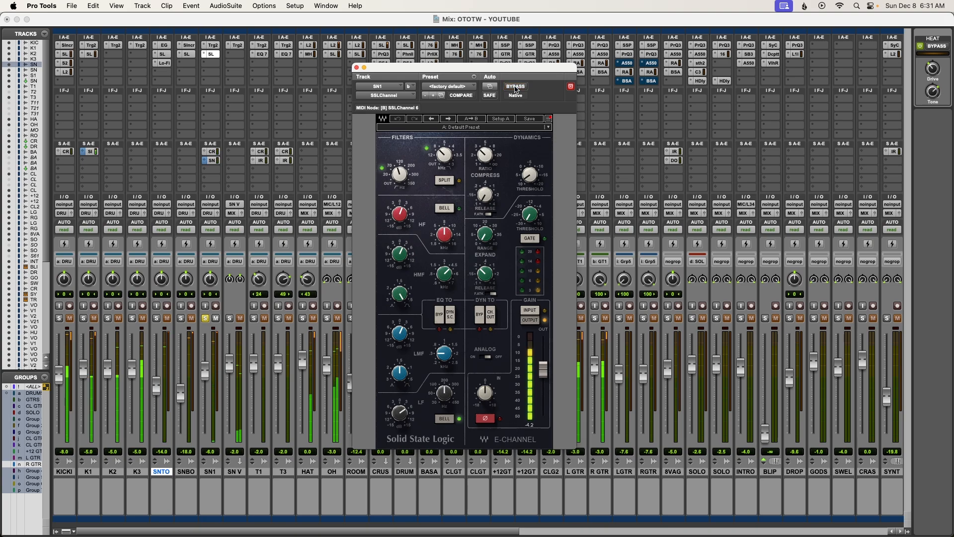
{"action": "left_click_drag", "start_coordinate": [476, 71], "coordinate": [476, 72]}
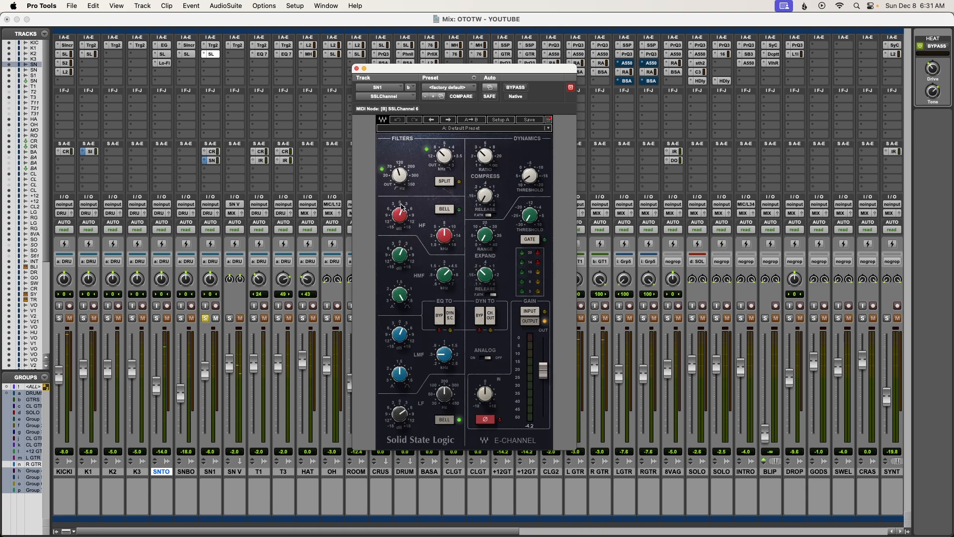
Examine the filter and EQ settings in the SN1 SSLChannel and compare the sound bypassed and active once more
{"action": "mouse_move", "coordinate": [442, 158]}
{"action": "mouse_move", "coordinate": [446, 237]}
{"action": "mouse_move", "coordinate": [402, 343]}
{"action": "left_click", "coordinate": [516, 88]}
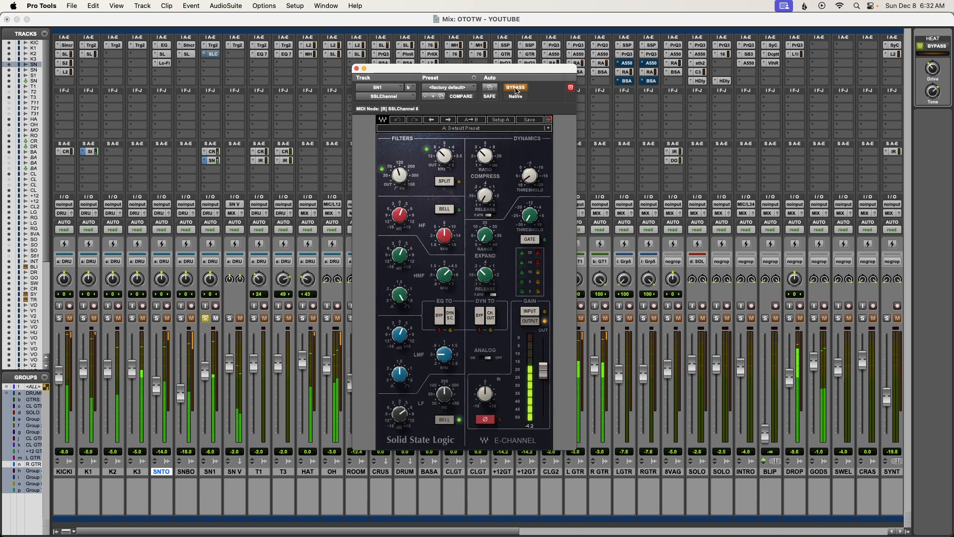
{"action": "left_click", "coordinate": [516, 88]}
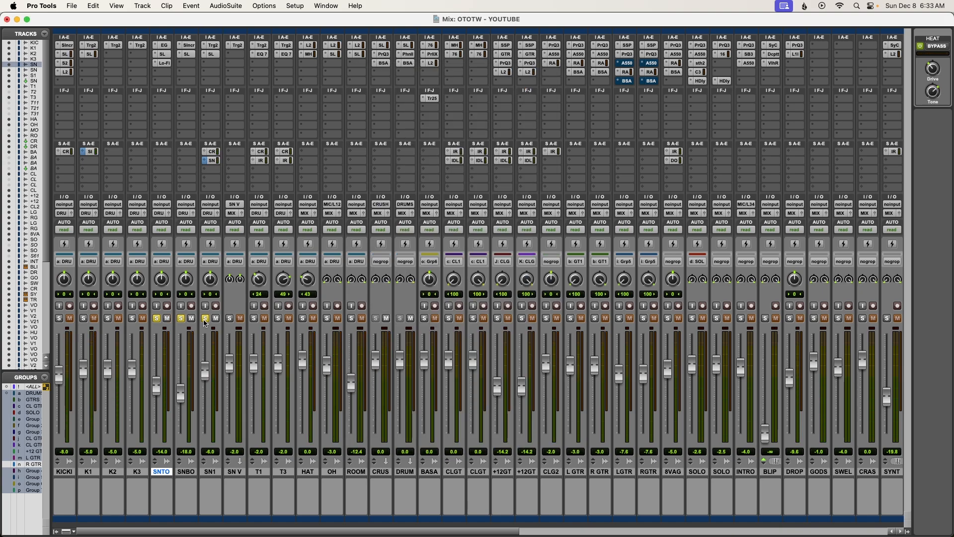
Clear all solos, solo SN V and audition the SAVAGE SNARE ROOM.wav sample in its Trigger 2 insert
{"action": "left_click", "coordinate": [205, 319], "text": "alt"}
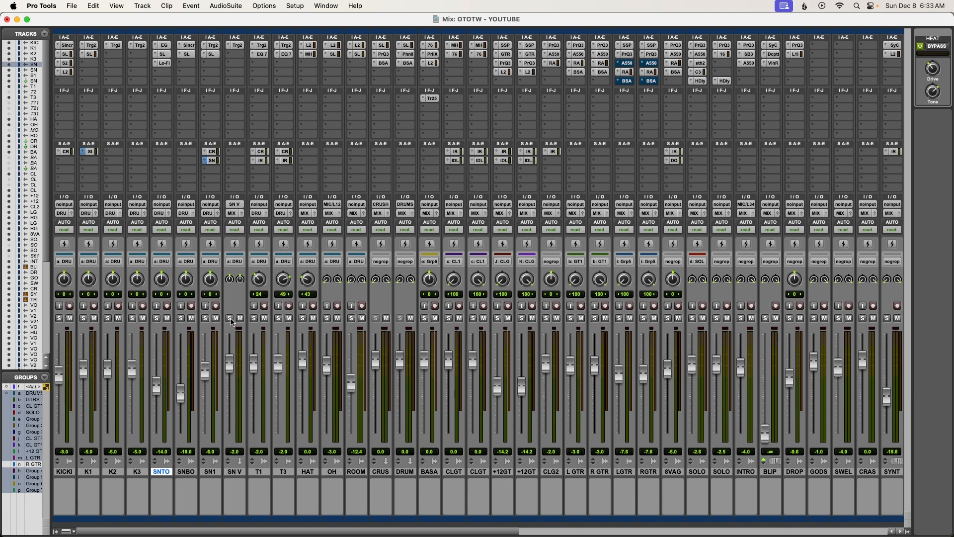
{"action": "left_click", "coordinate": [230, 318]}
{"action": "left_click", "coordinate": [235, 45]}
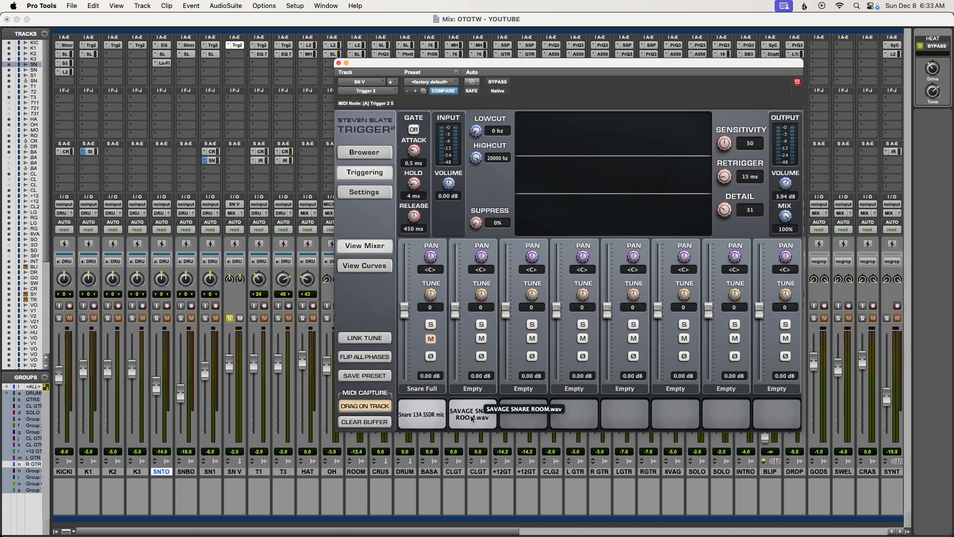
{"action": "key", "text": "space"}
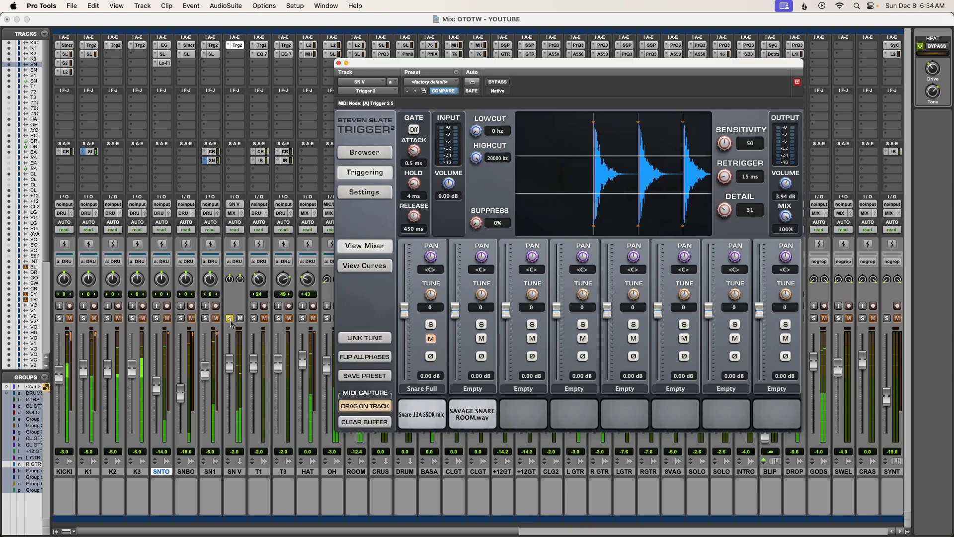
Add SN1, SN BOT and SN TOP to the SN V solo to audition the full snare blend, and close Trigger 2
{"action": "left_click", "coordinate": [205, 318]}
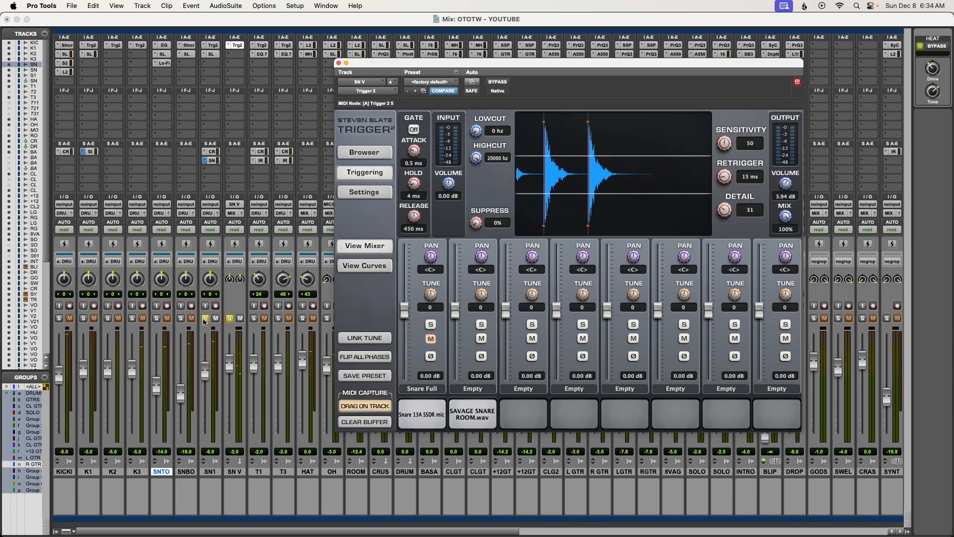
{"action": "left_click", "coordinate": [180, 319]}
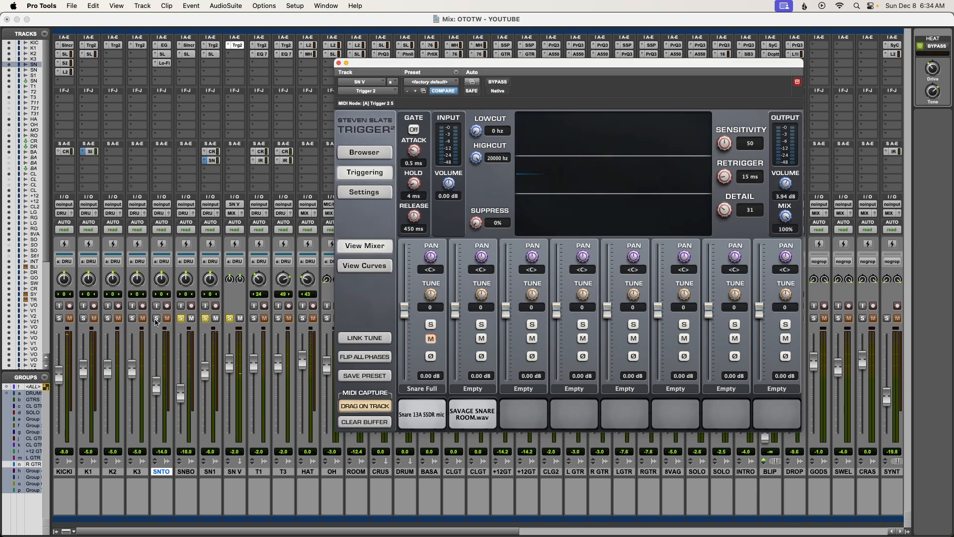
{"action": "left_click", "coordinate": [240, 319]}
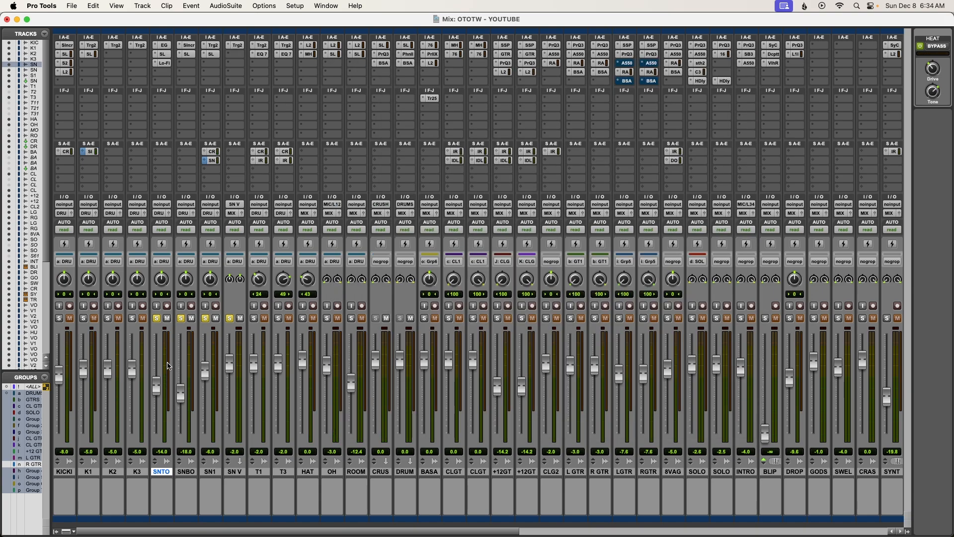
Play the song while switching the solo of all drum tracks on and off, leave the solos cleared and stop playback
{"action": "left_click", "coordinate": [254, 319]}
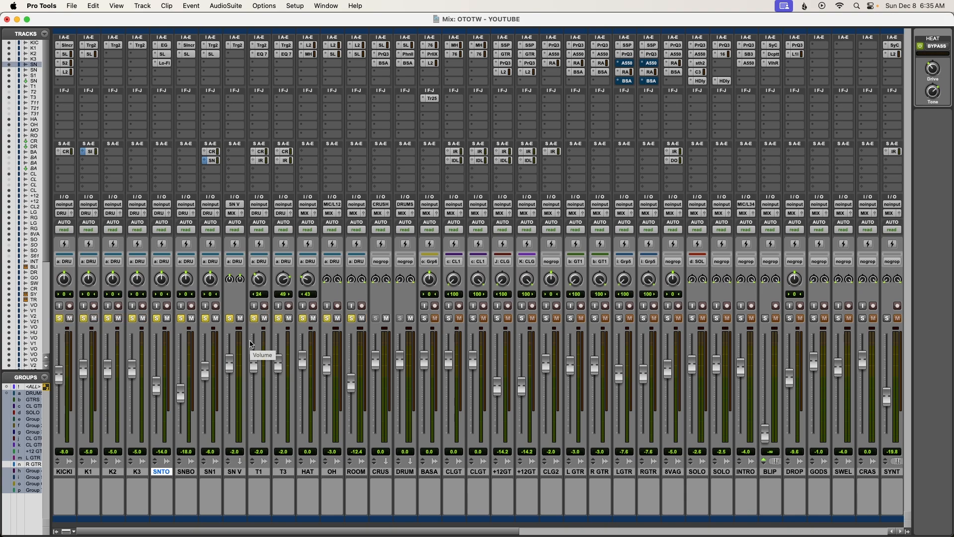
{"action": "key", "text": "space"}
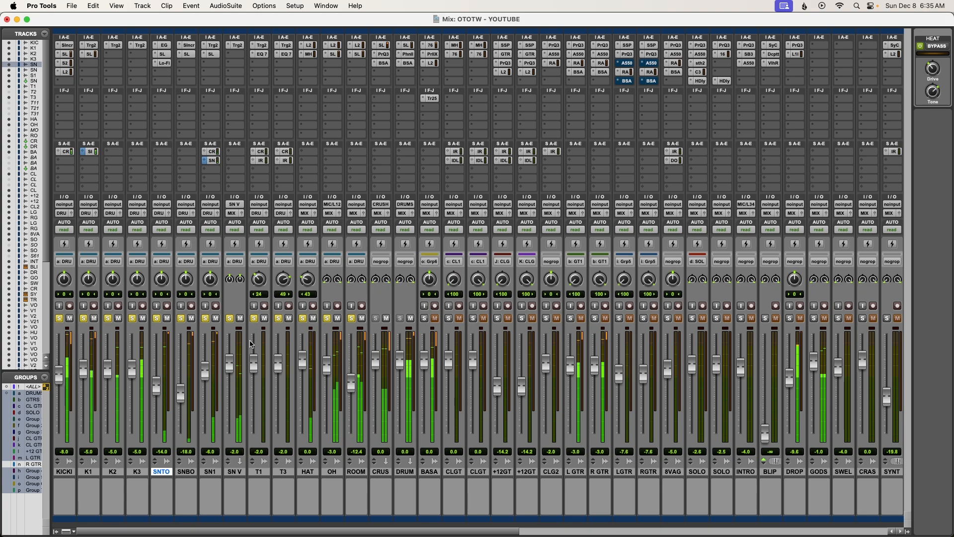
{"action": "left_click", "coordinate": [254, 319]}
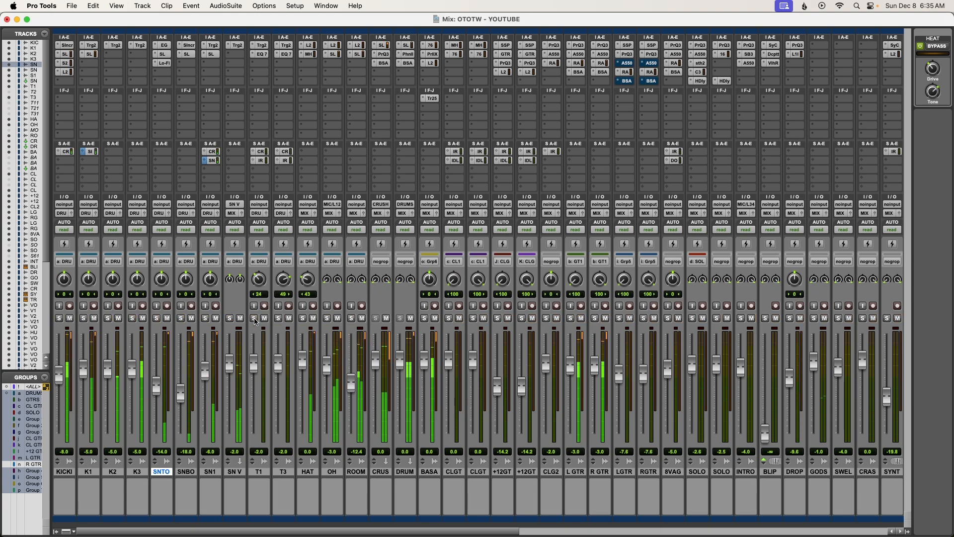
{"action": "left_click", "coordinate": [254, 319]}
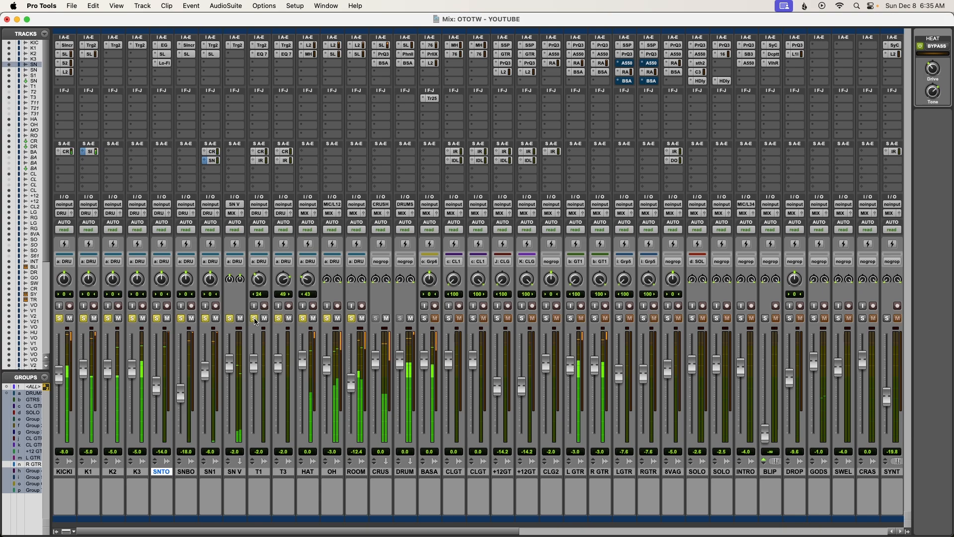
{"action": "left_click", "coordinate": [254, 318]}
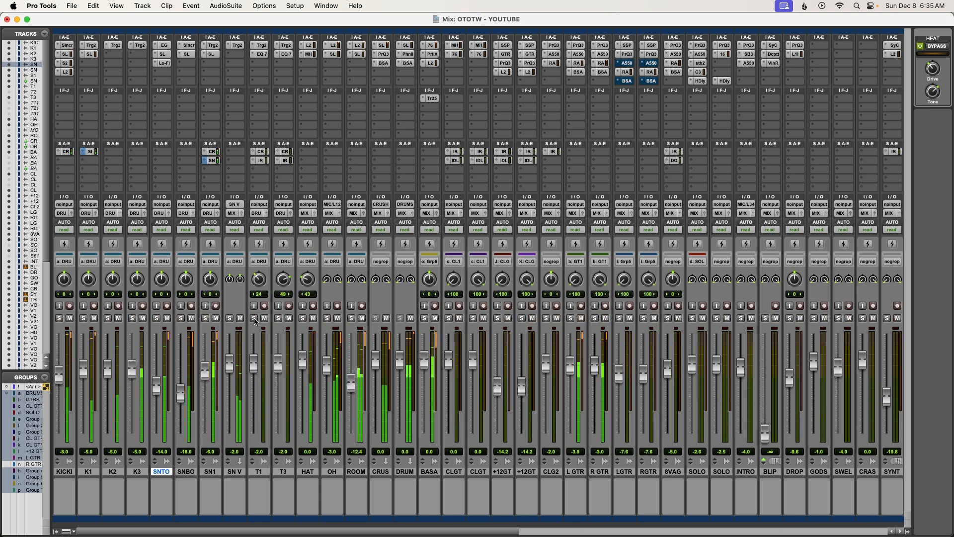
{"action": "key", "text": "space"}
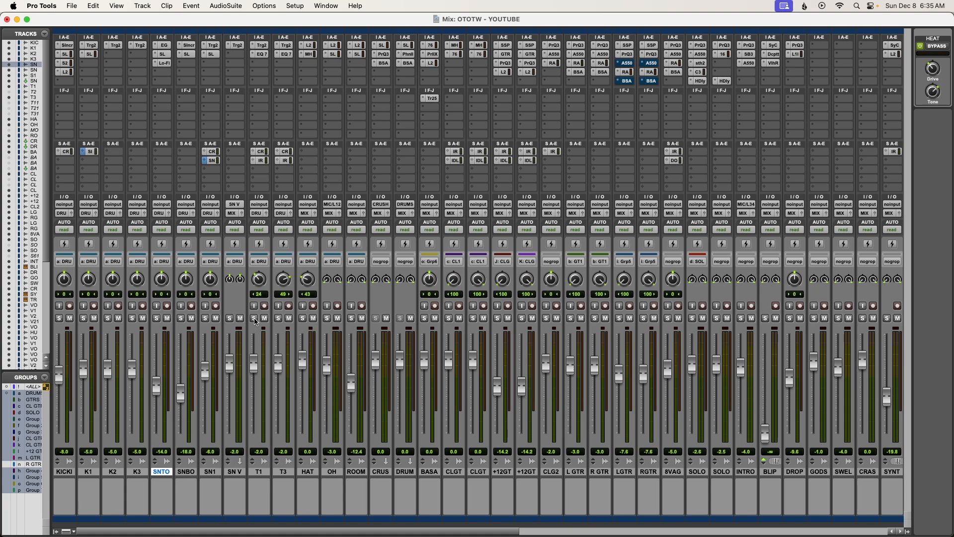